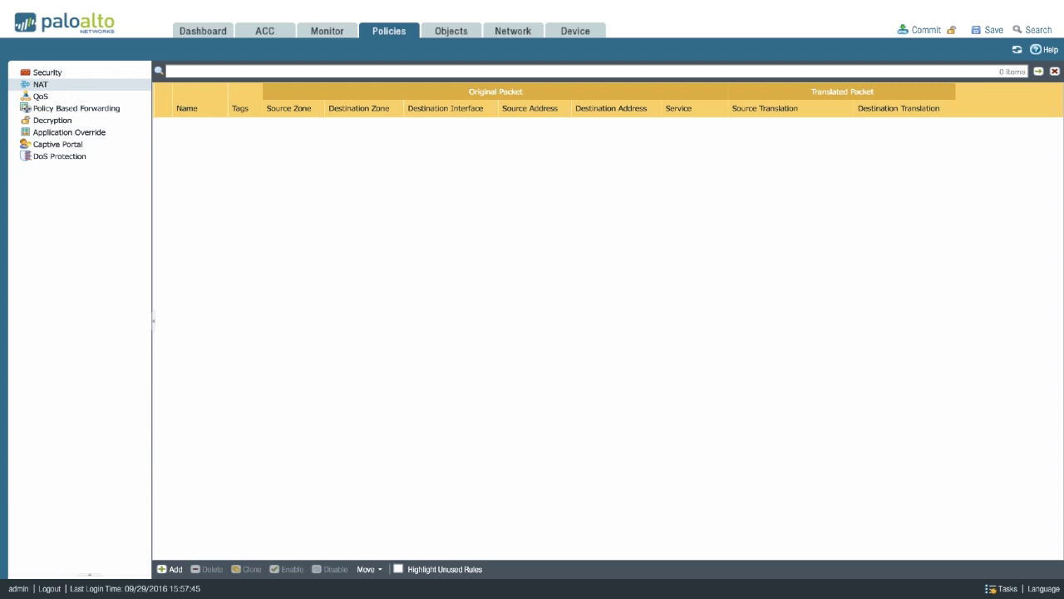
From the empty Policies > NAT list, add a new NAT rule
click(173, 570)
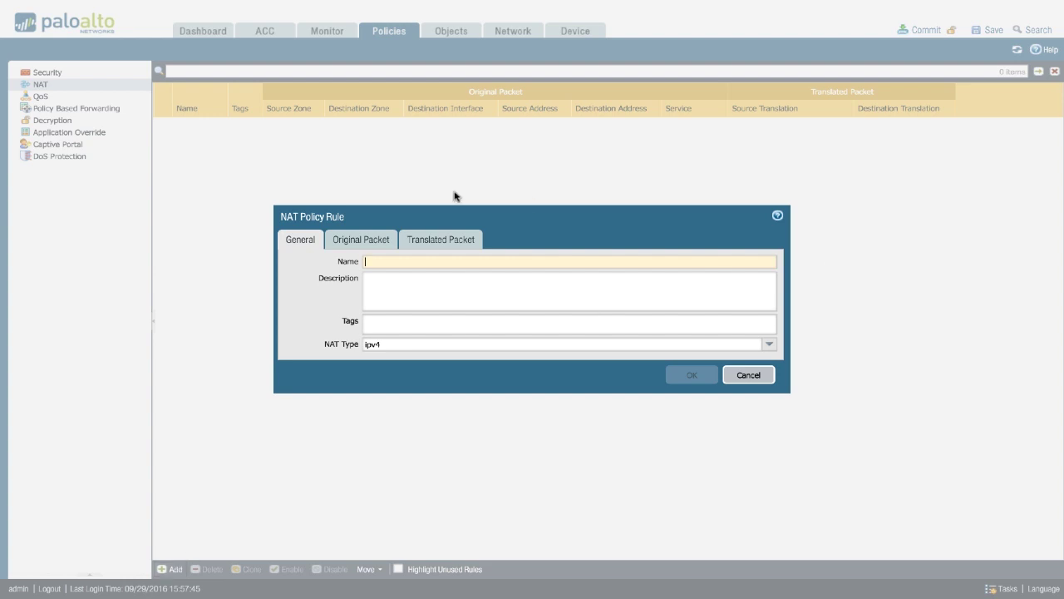
Name the rule outbound-nat and match source zone trust, destination zone untrust, interface ethernet1/1
text(out)
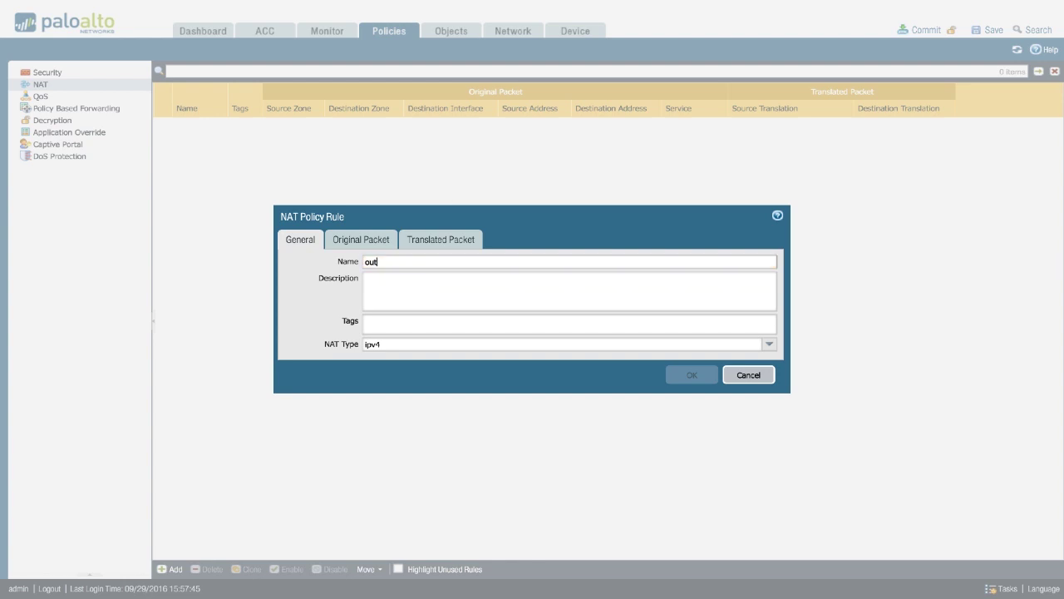
text(bound-nat)
click(349, 238)
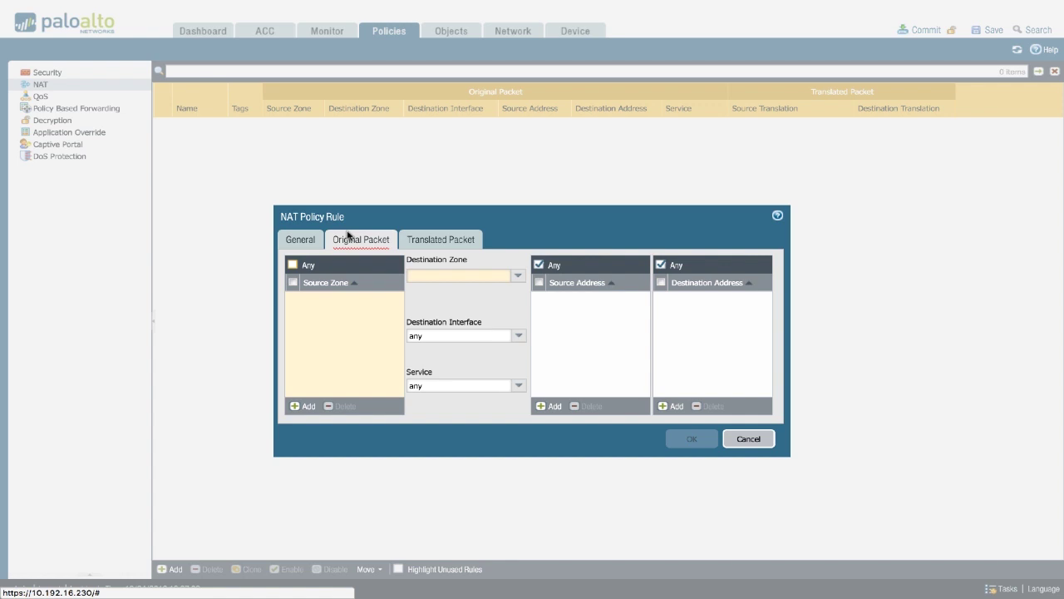
click(301, 406)
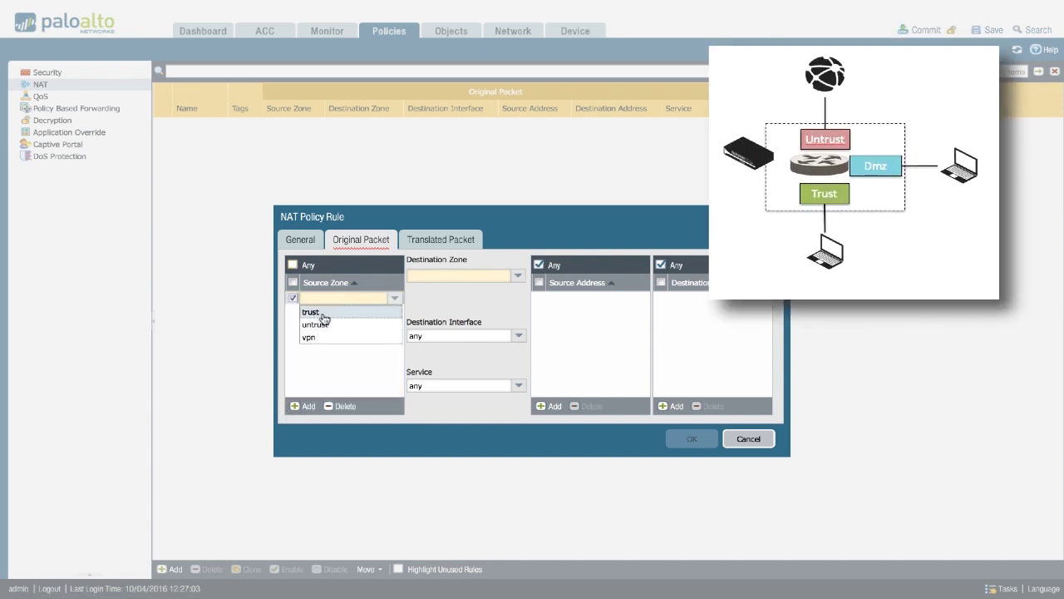
click(323, 312)
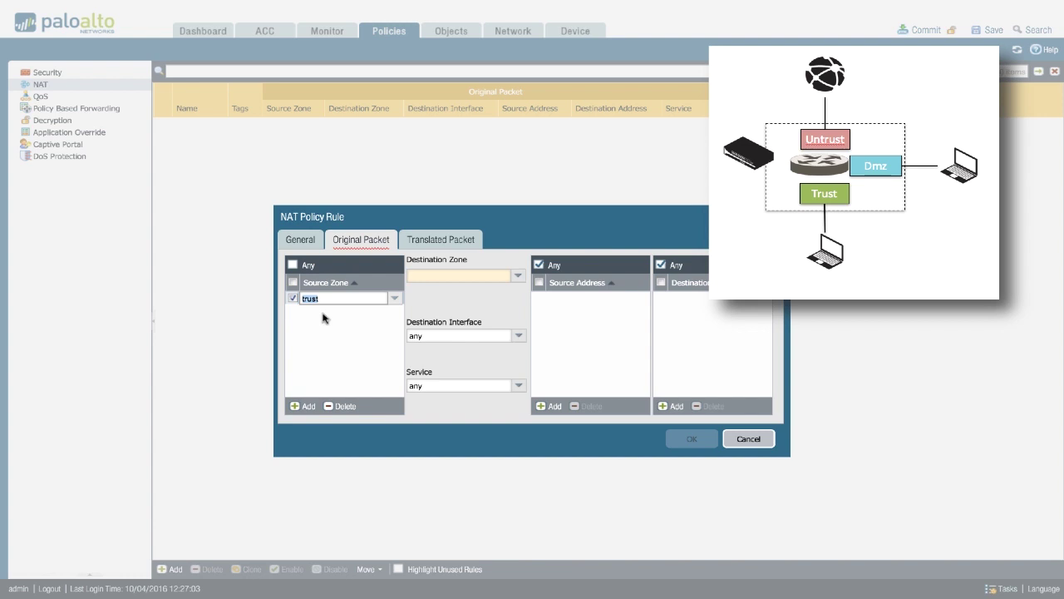
click(518, 278)
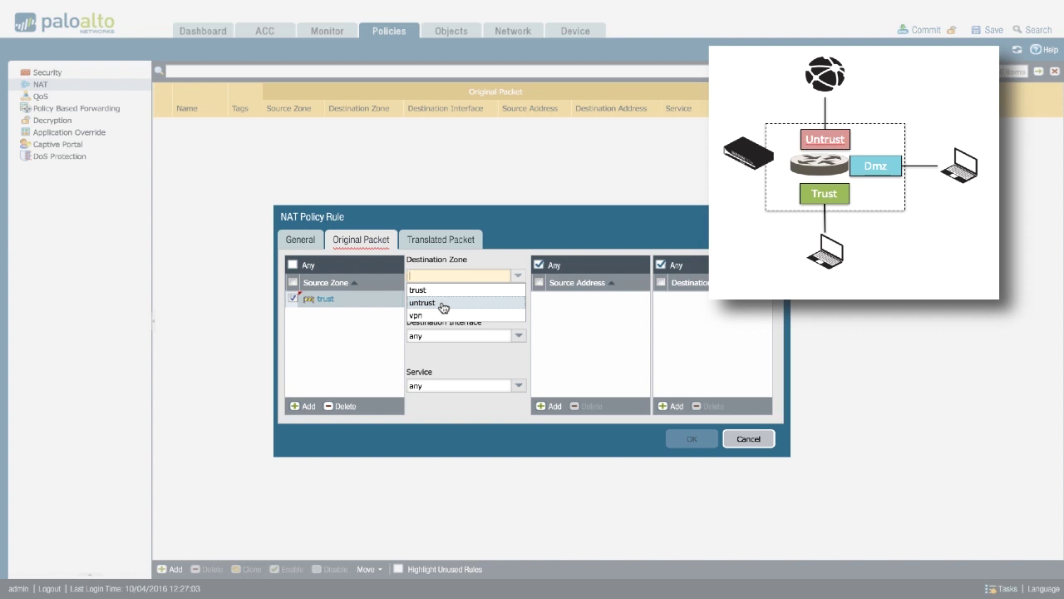
click(443, 304)
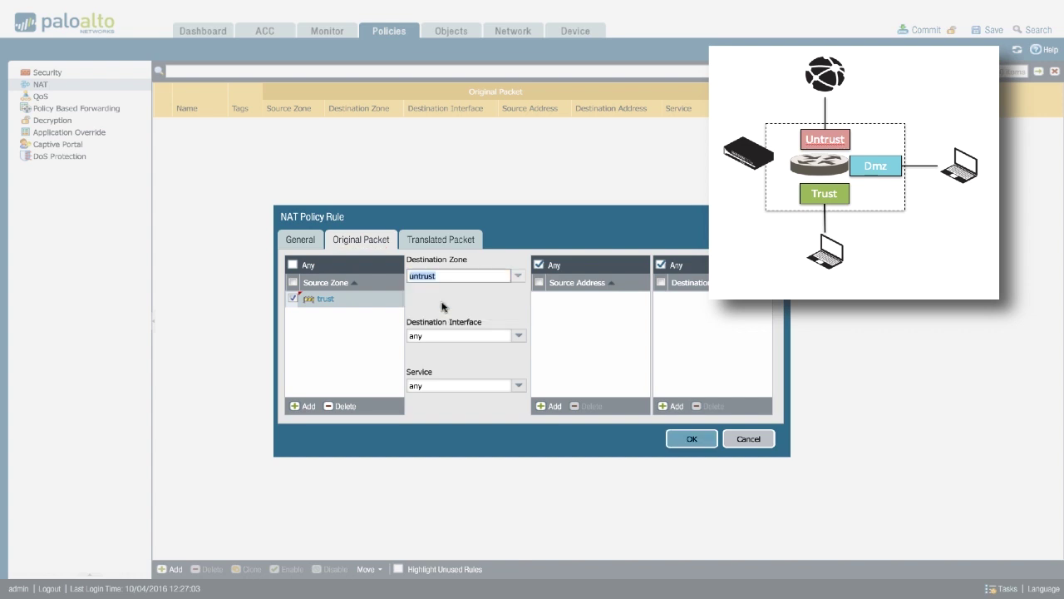
click(519, 337)
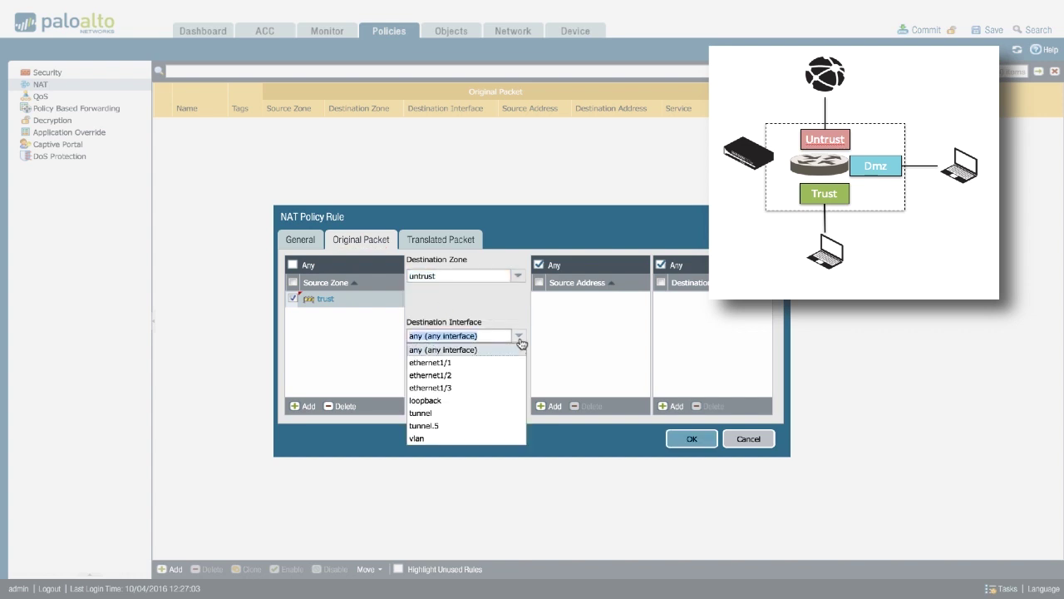
click(453, 363)
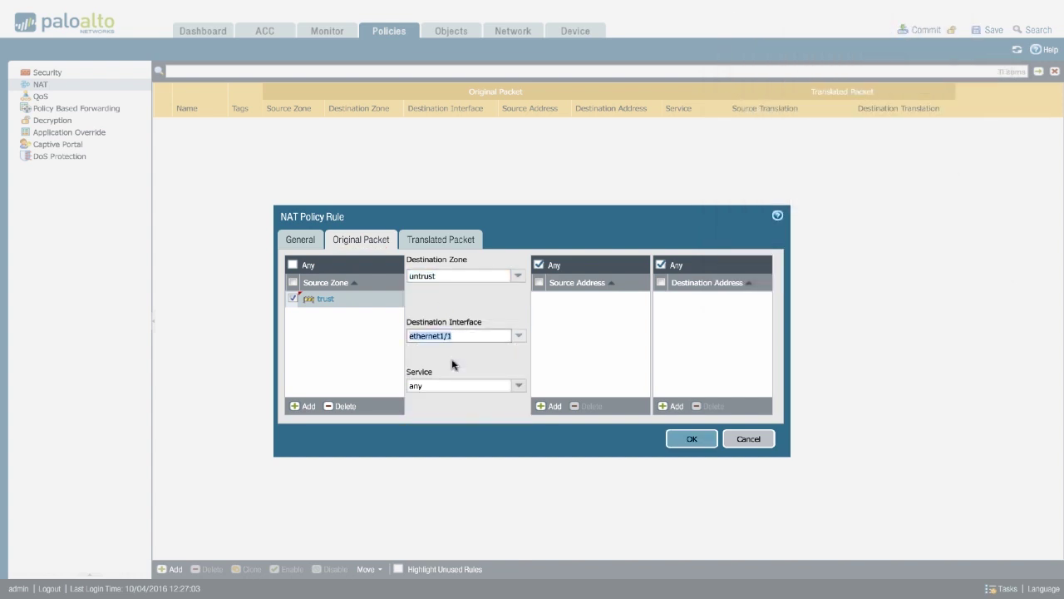
click(444, 241)
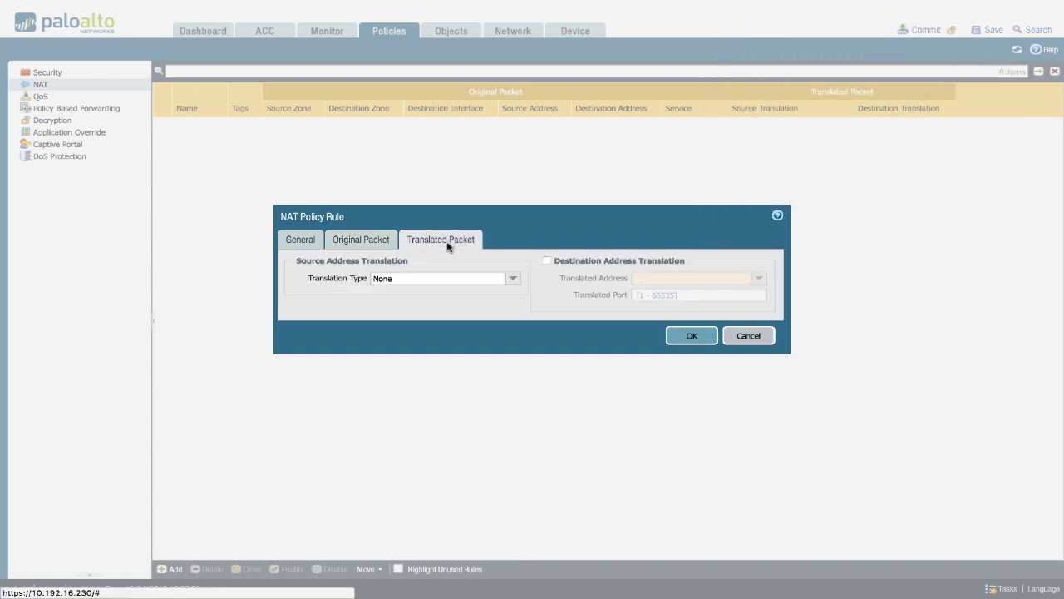
Translate sources via Dynamic IP And Port to ethernet1/1's 198.51.100.230/24, then save the rule
click(513, 277)
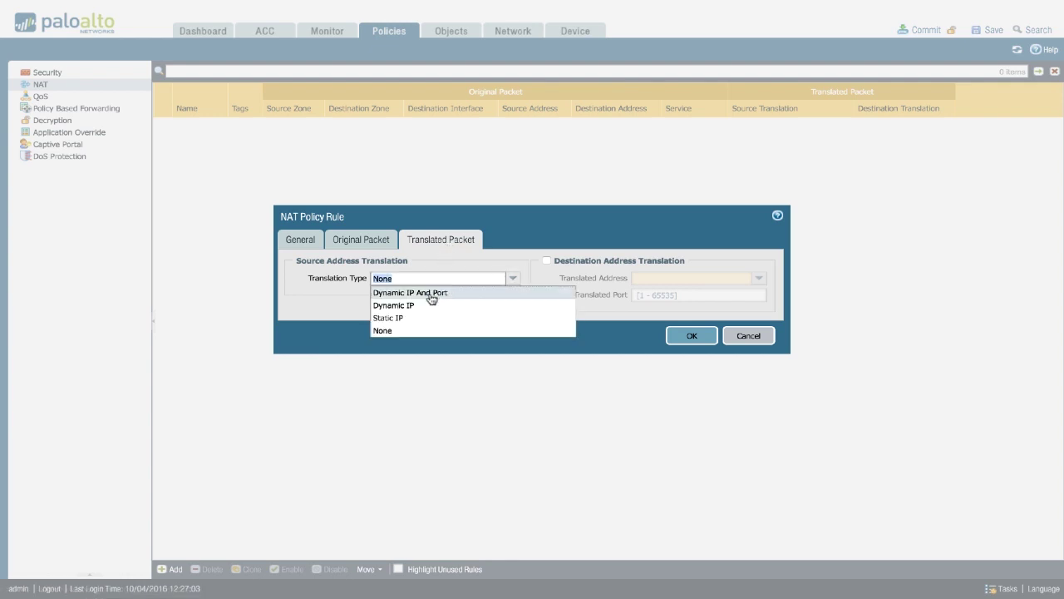
click(476, 294)
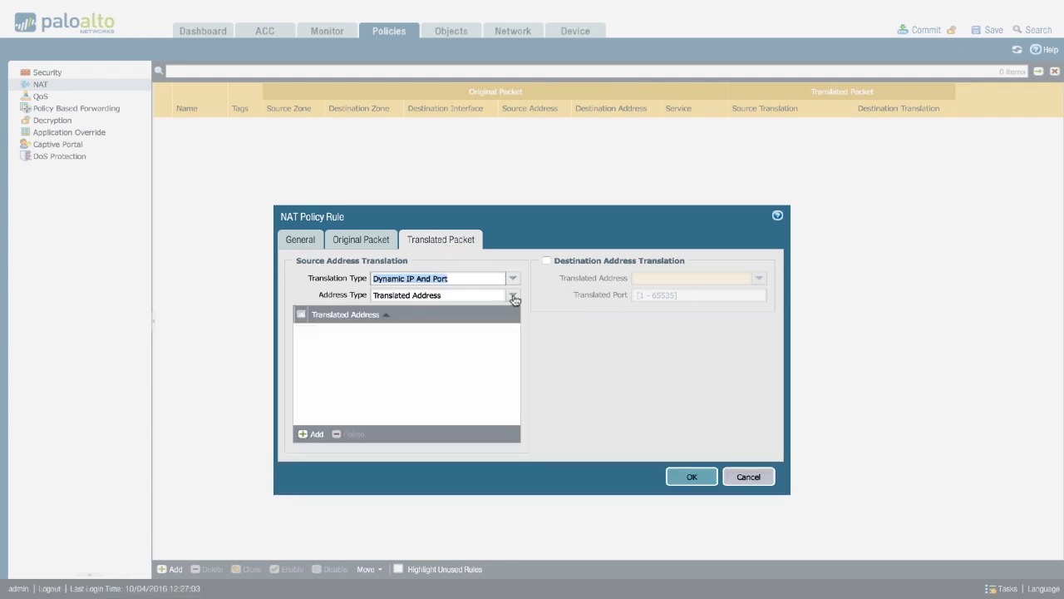
click(513, 294)
click(415, 322)
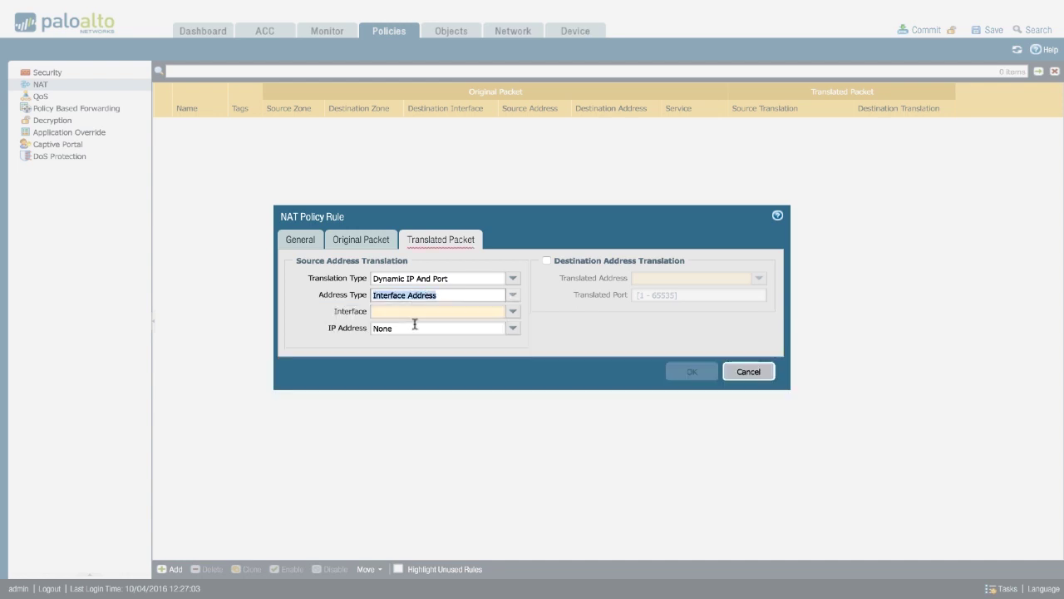
click(514, 311)
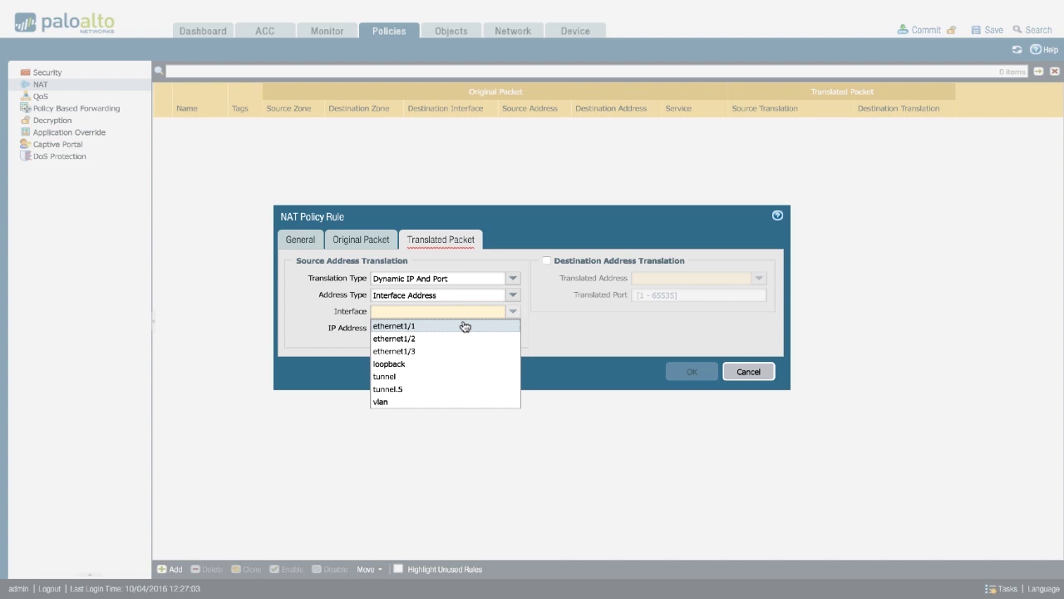
click(465, 326)
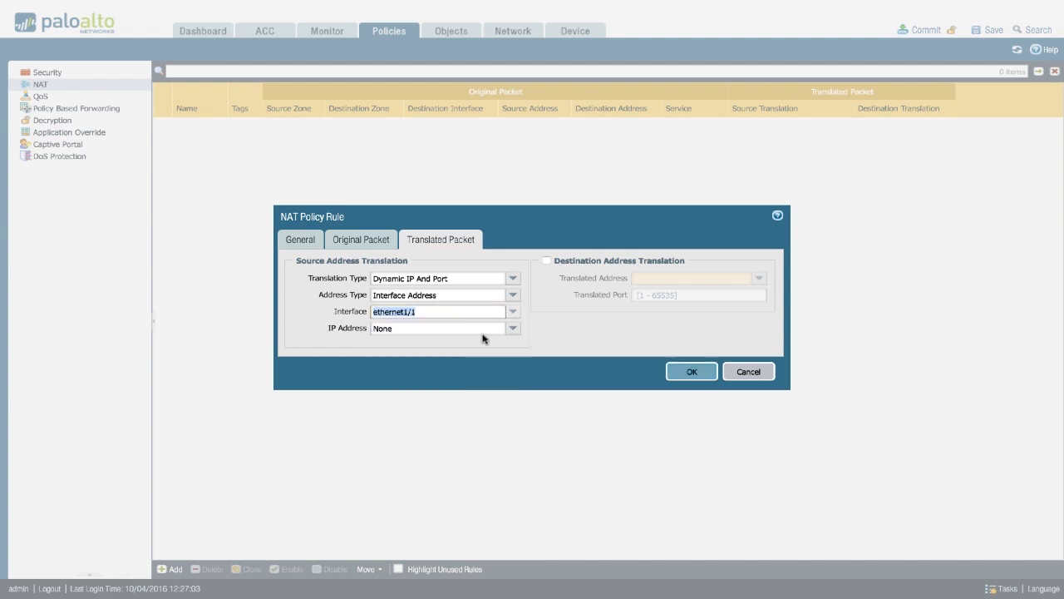
click(515, 332)
click(516, 332)
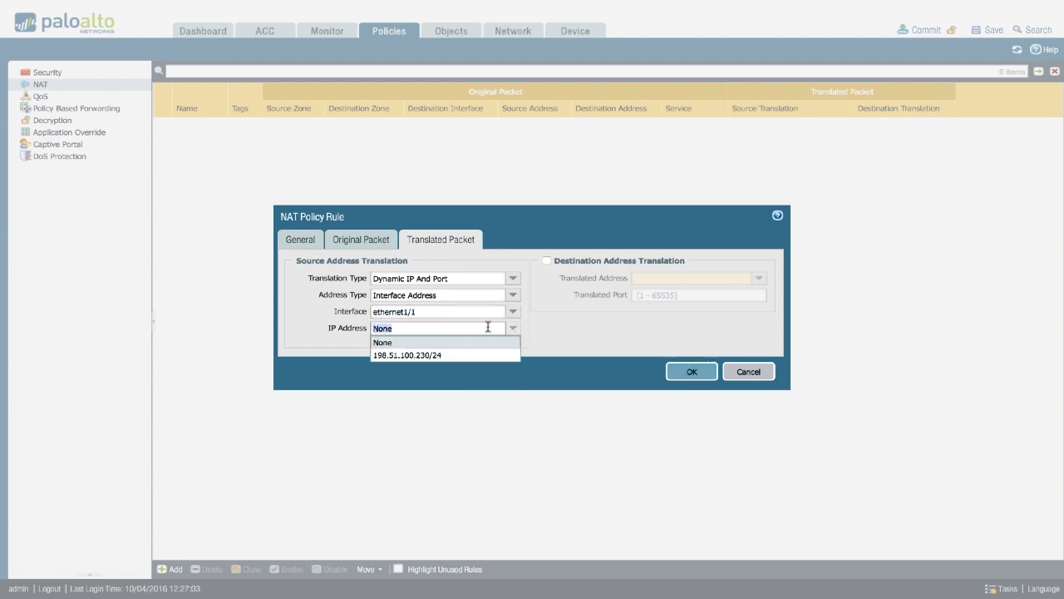
click(439, 358)
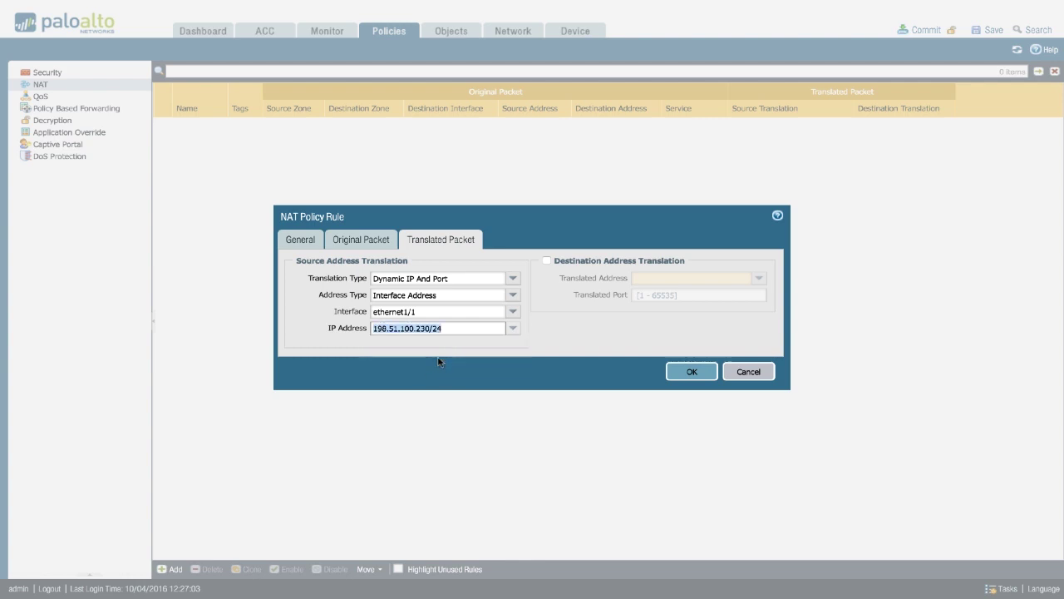
click(693, 374)
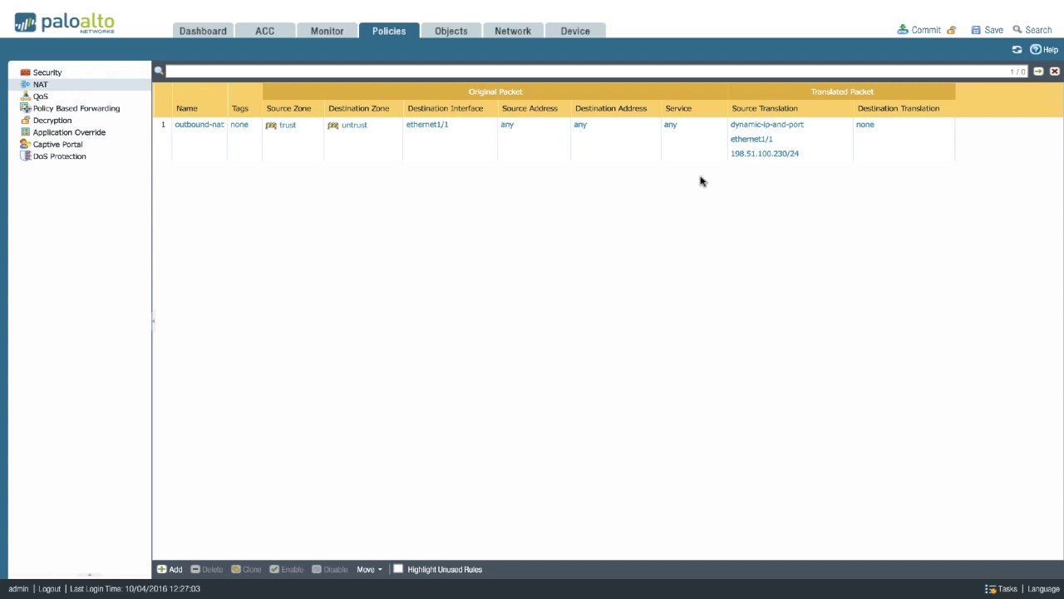
Switch outbound-nat's source translation address type to Translated Address and add an empty entry
click(761, 158)
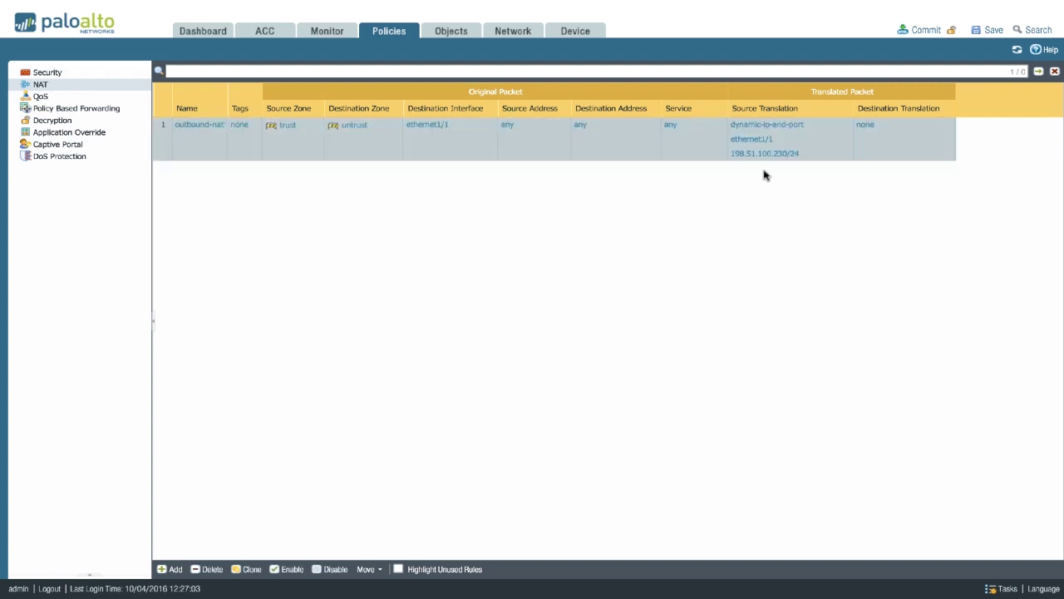
click(786, 125)
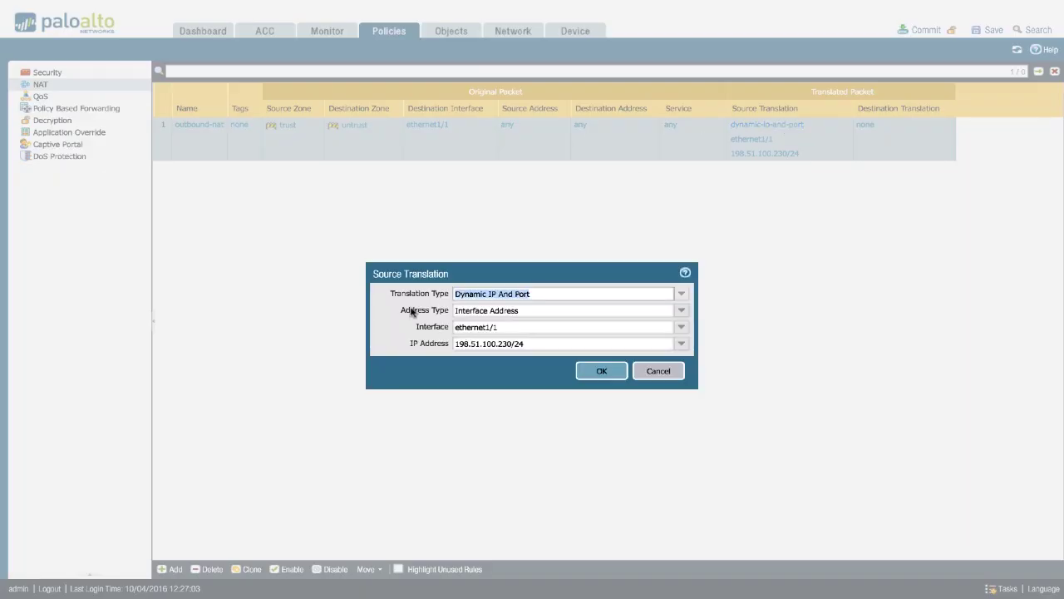
click(682, 311)
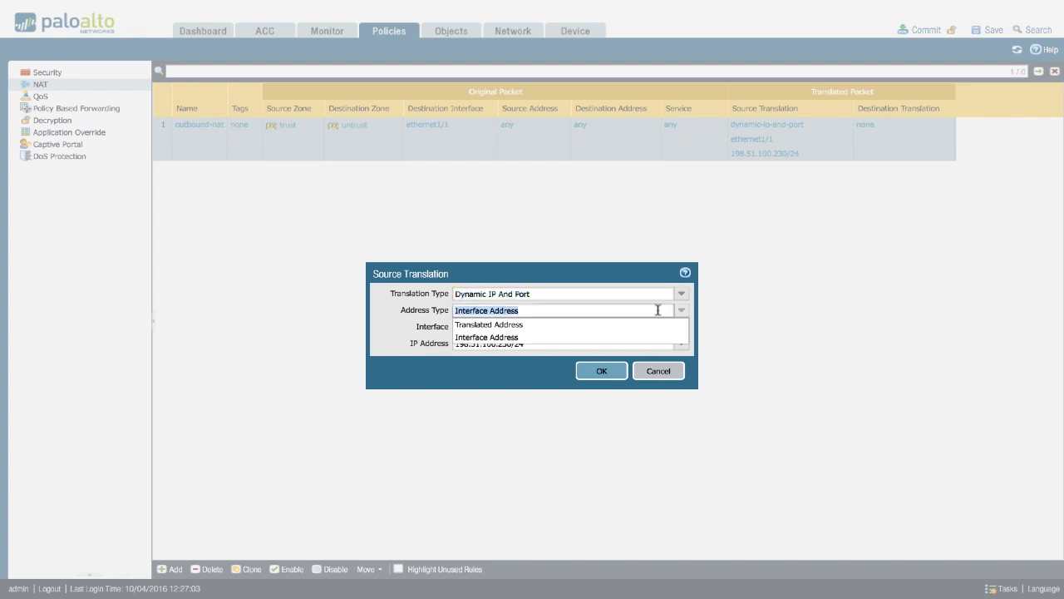
click(508, 324)
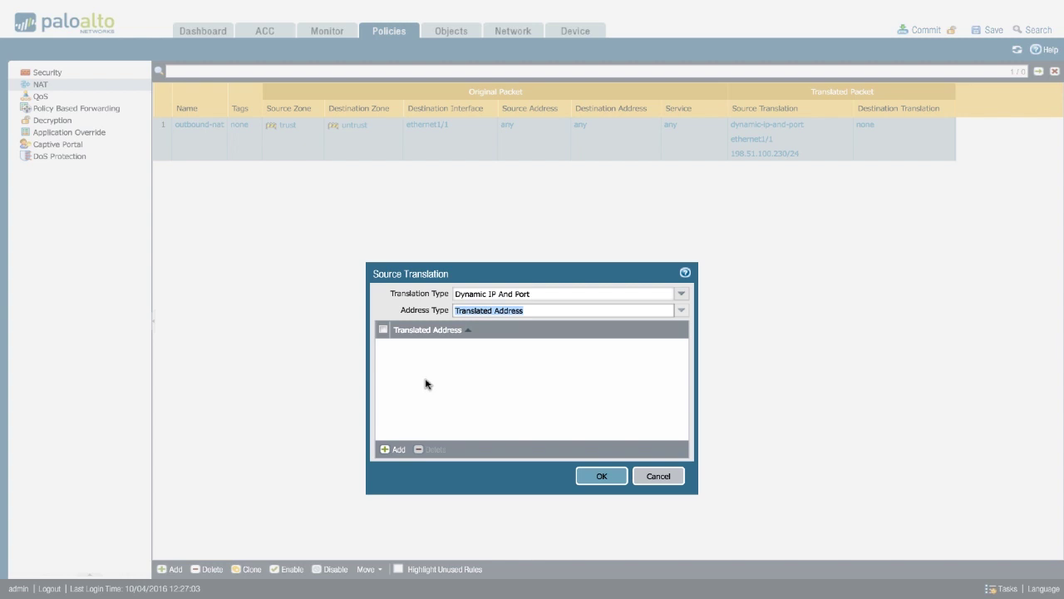
click(395, 449)
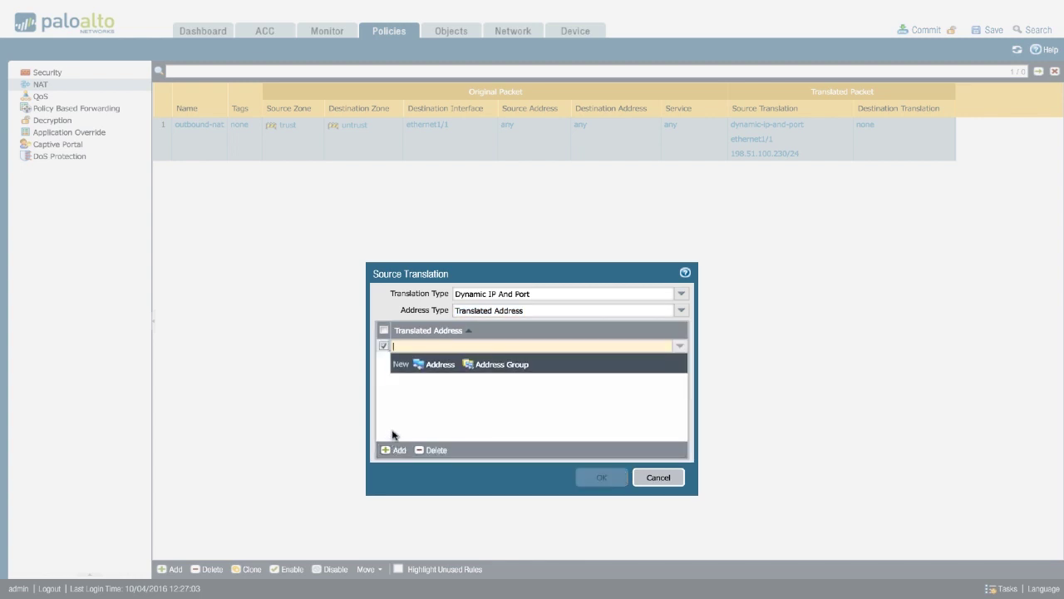
Enter translated addresses 198.51.100.50-198.51.100.55 and 198.51.100.24/29, then save the change
text(198.51.100.)
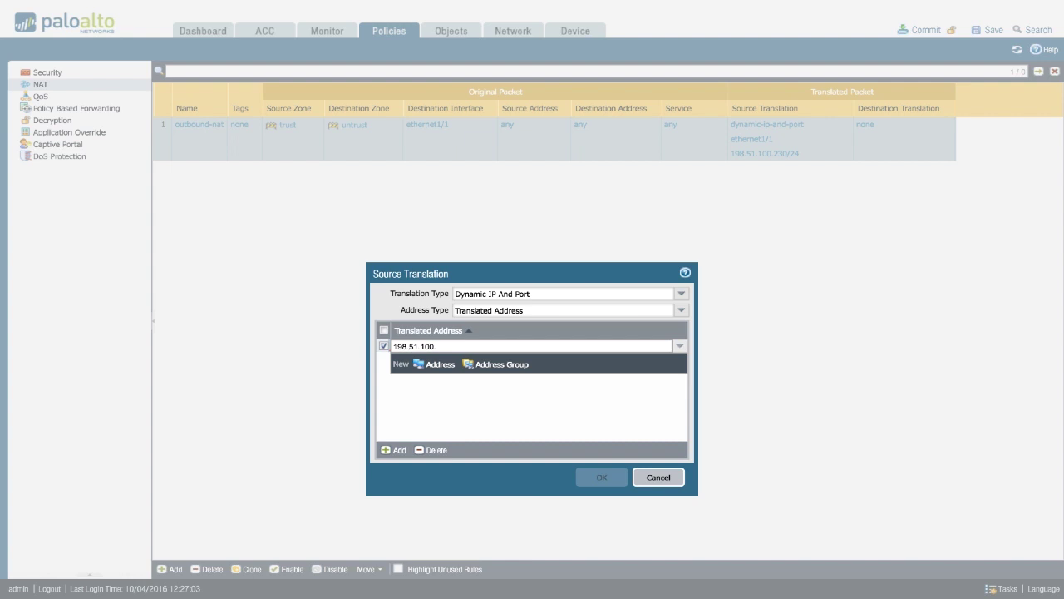
text(50-198.51.100.55)
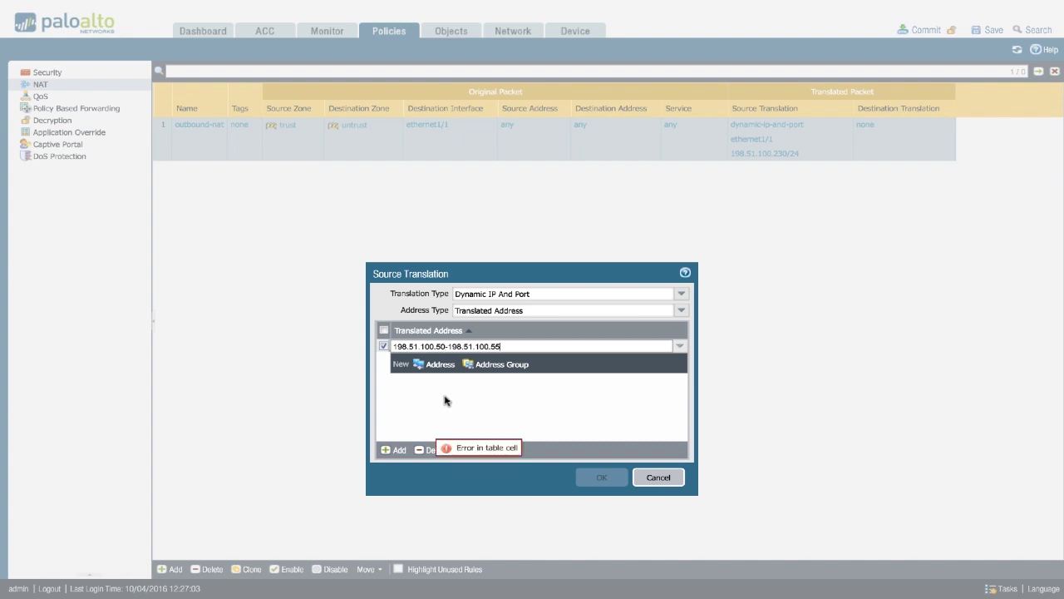
click(391, 449)
text(198.51.100.24/29)
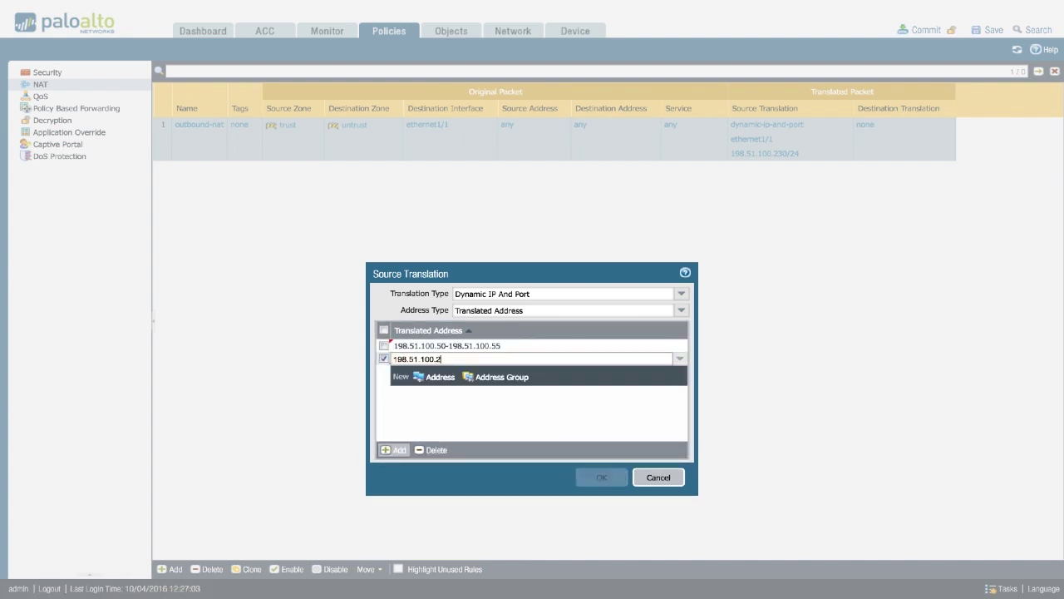
click(477, 423)
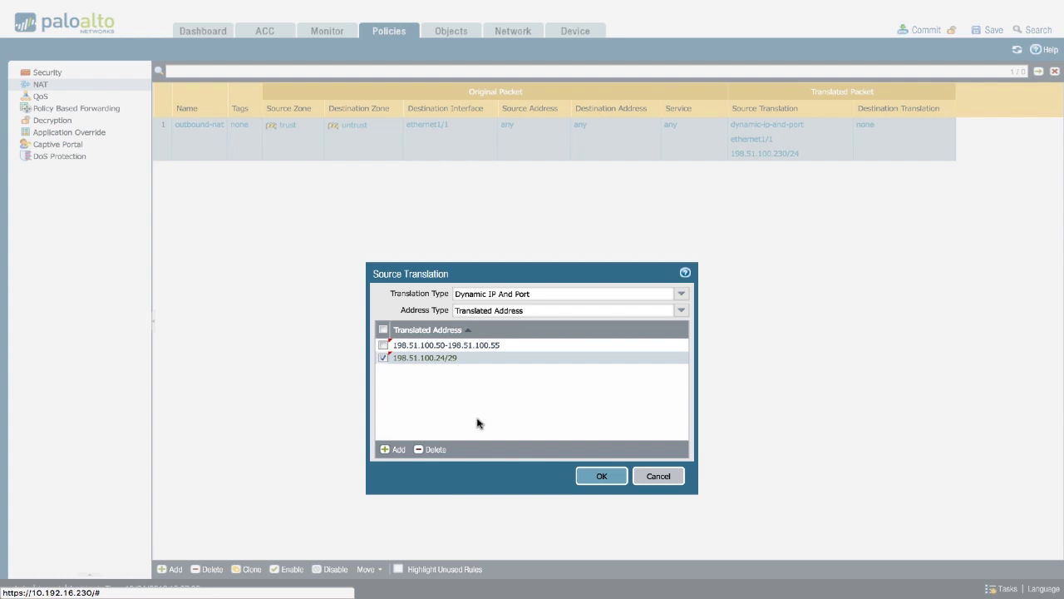
click(601, 477)
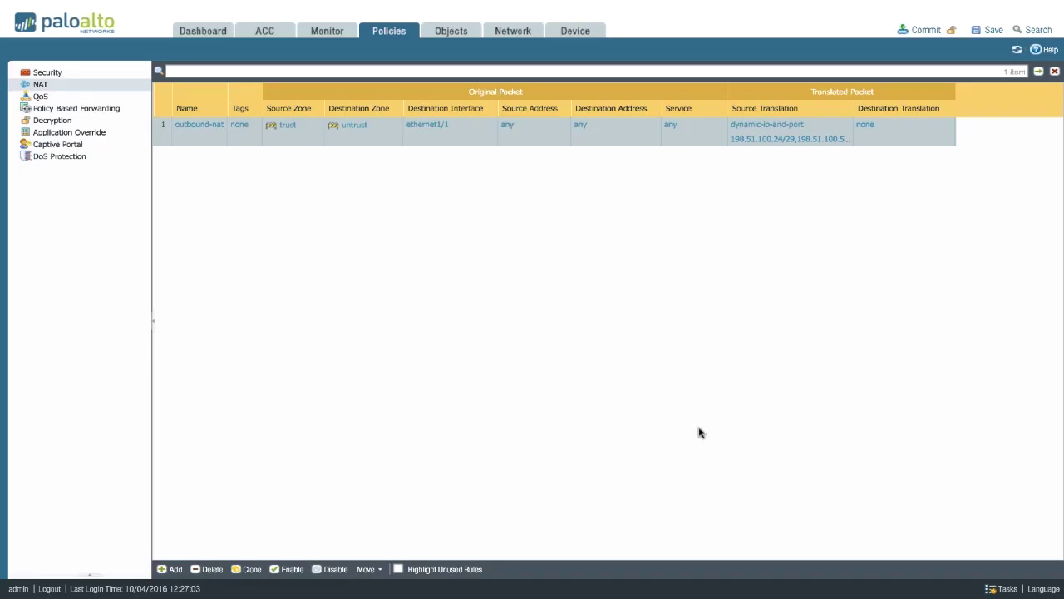
Clone outbound-nat to place a copy after it, and edit the copy's name with 'dc1'
click(250, 571)
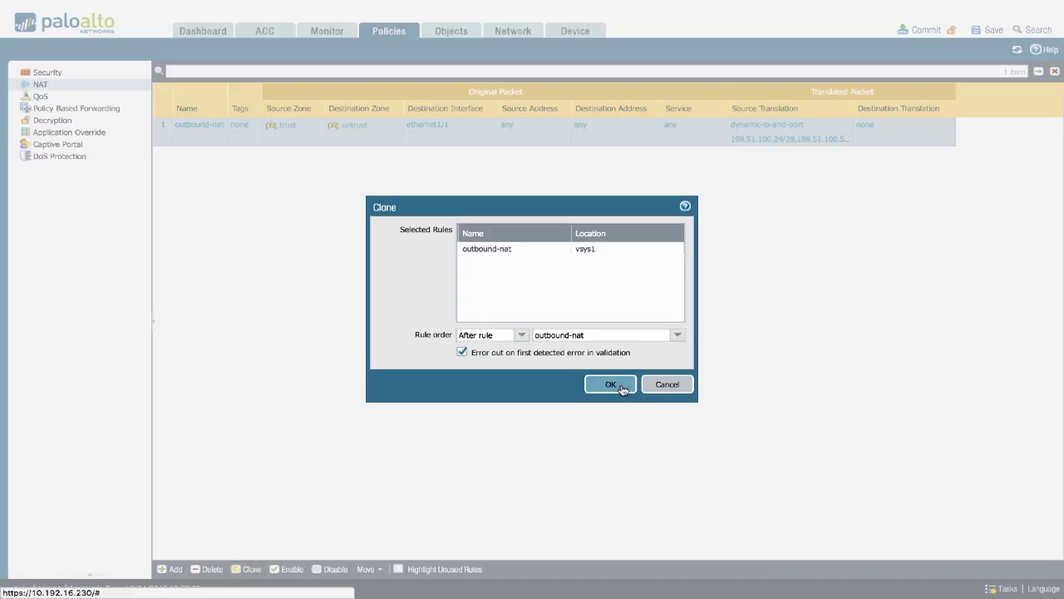
click(618, 384)
click(200, 155)
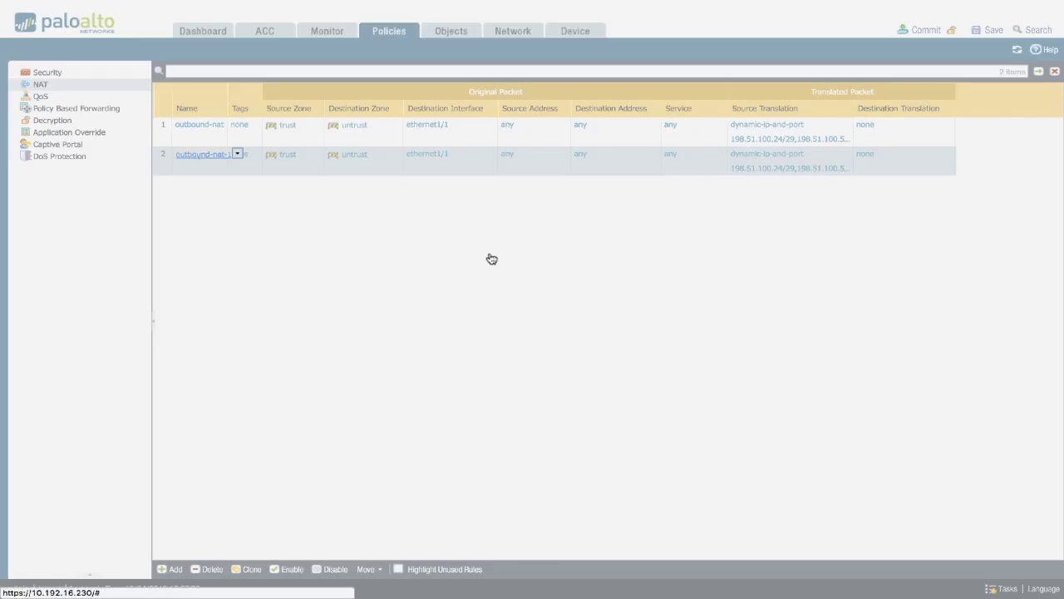
double_click(401, 261)
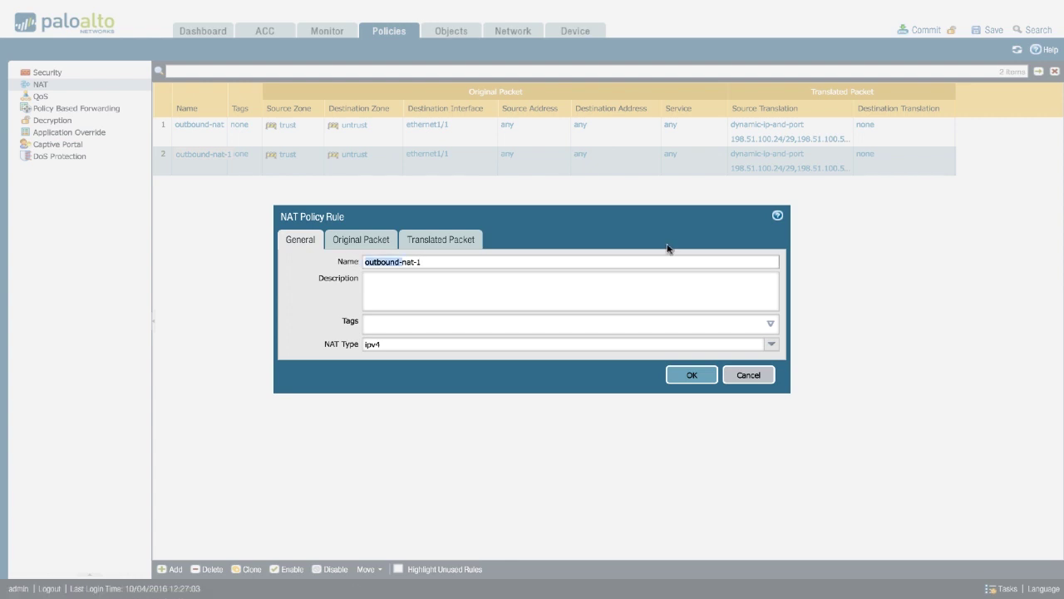
click(458, 258)
key(BackSpace)
key(BackSpace)
key(BackSpace)
key(BackSpace)
key(BackSpace)
text(dc1)
Change the copied rule's source translation type to Dynamic IP
click(436, 240)
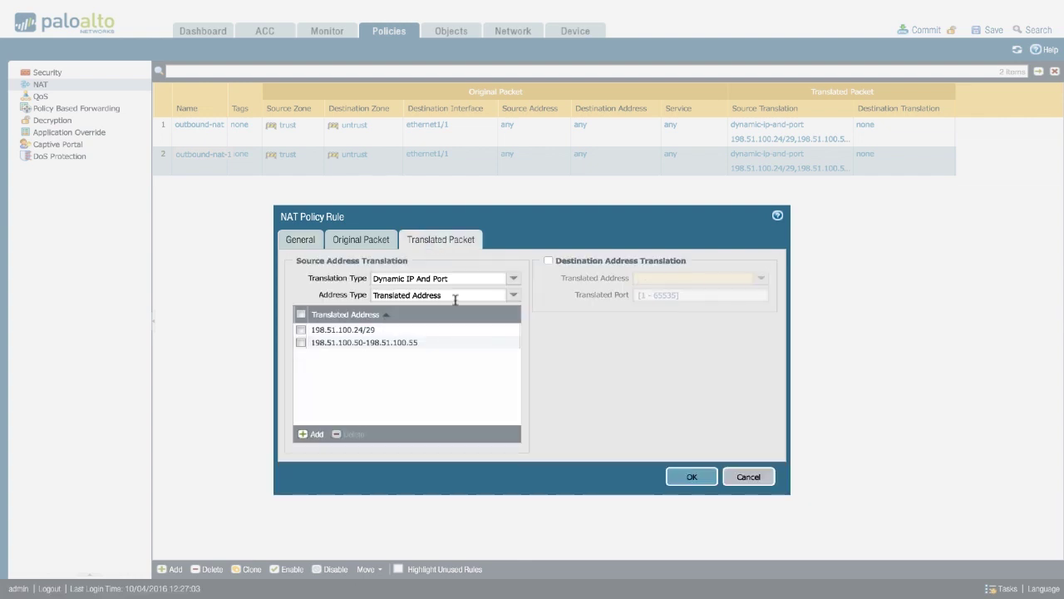
click(514, 278)
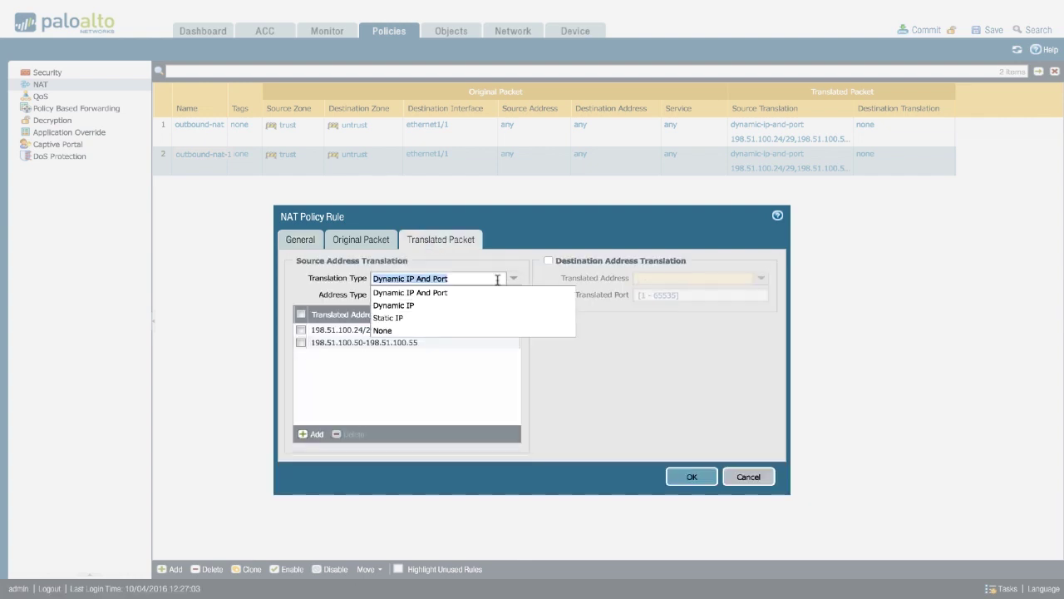
click(394, 305)
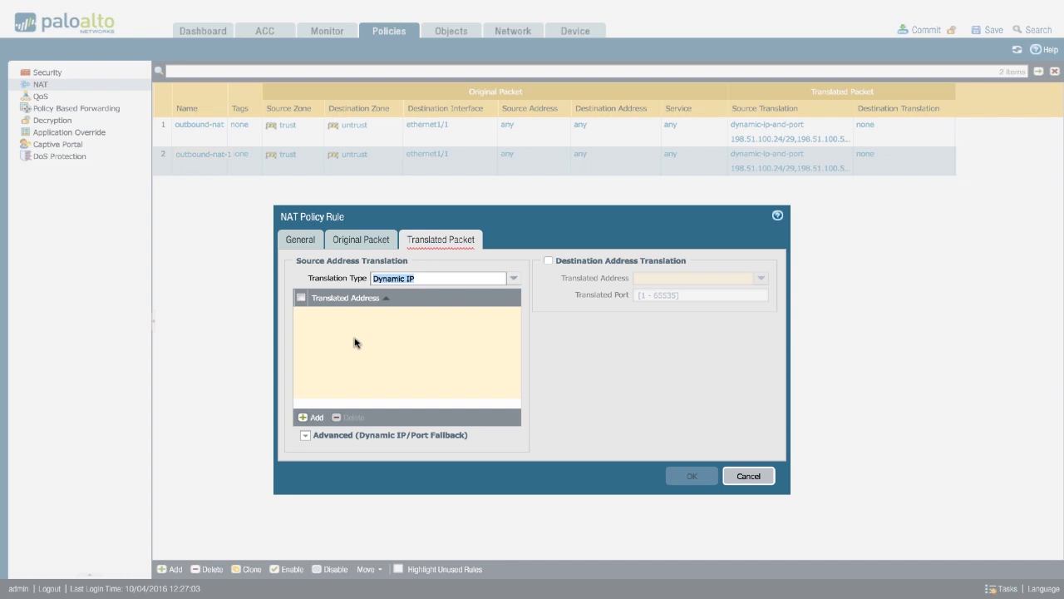
Add 198.51.100.0/24 and 198.51.100.100-198.51.100.200 to the Dynamic IP translated address pool
click(310, 417)
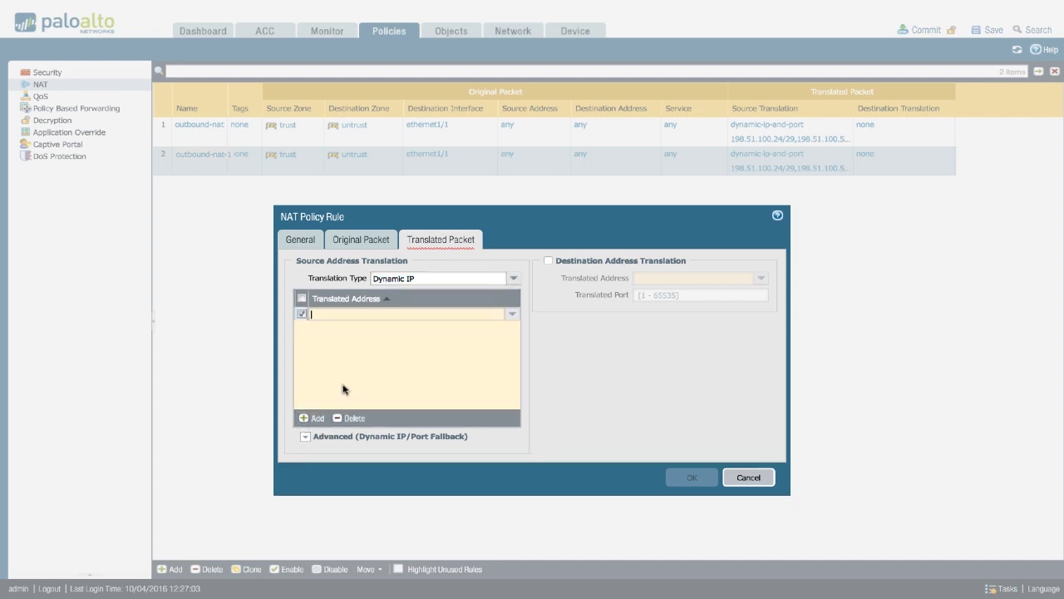
text(198.51.)
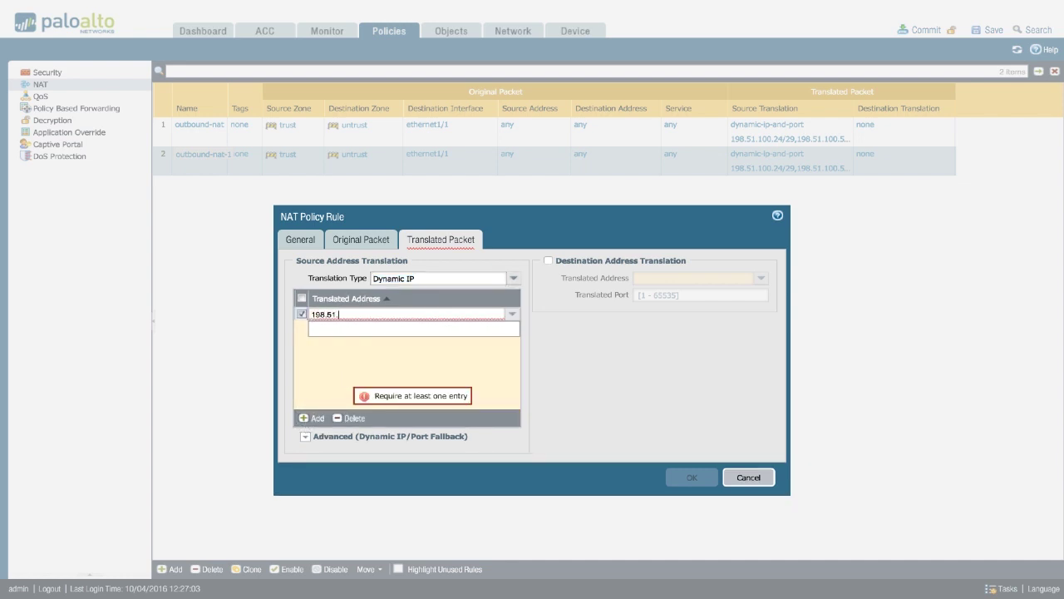
text(100.0/24)
click(376, 375)
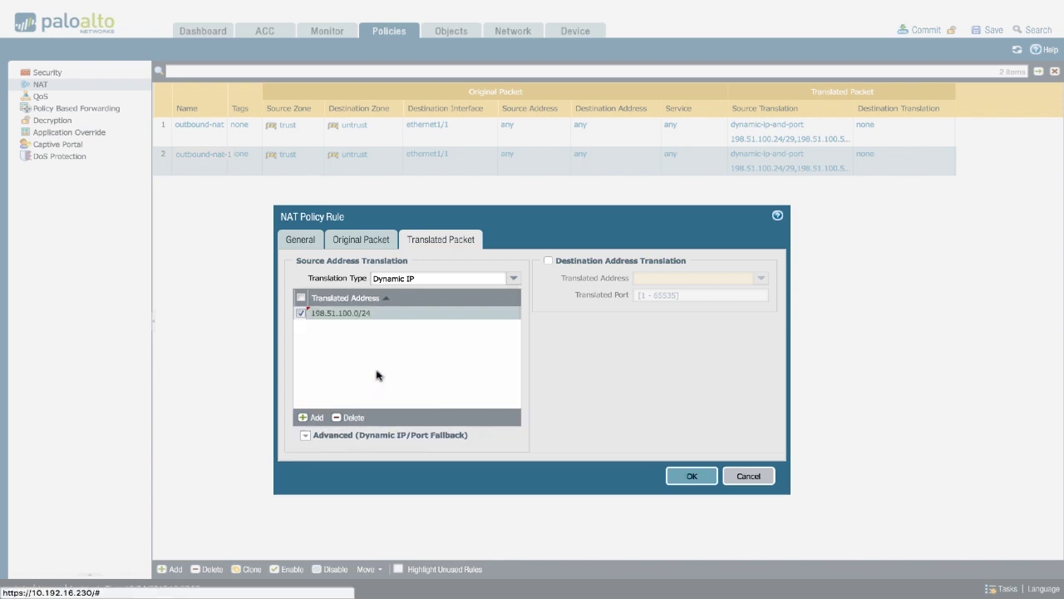
click(309, 417)
text(198.51.100.100-198.51)
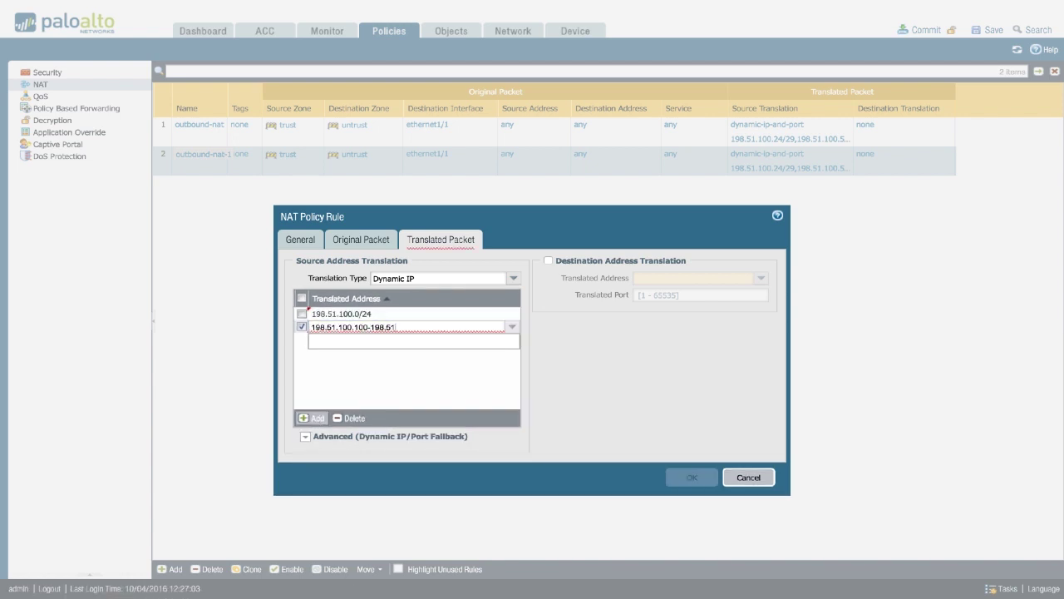
text(.100.200)
click(394, 373)
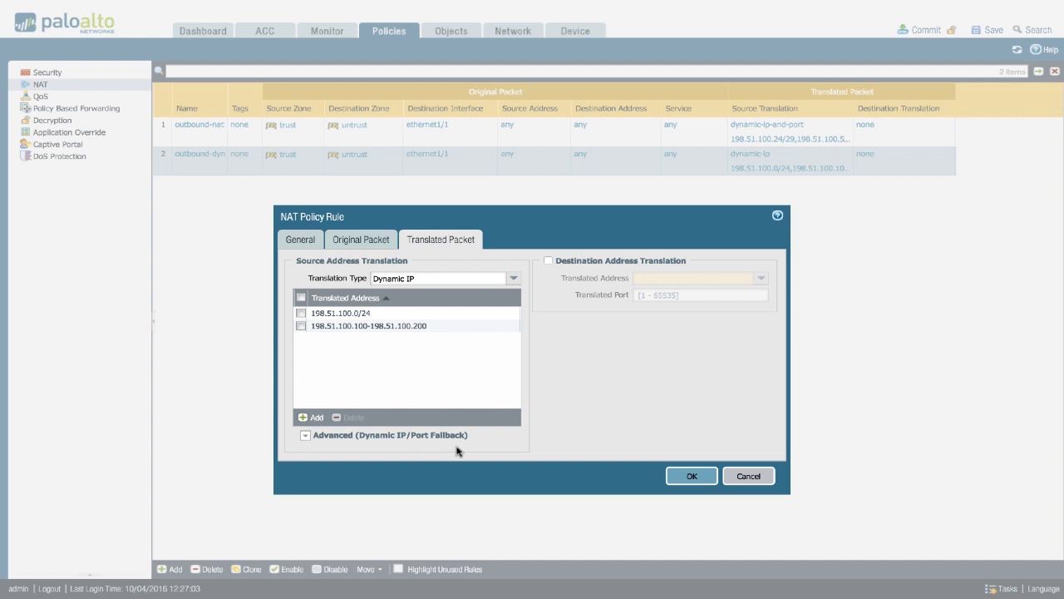
click(305, 435)
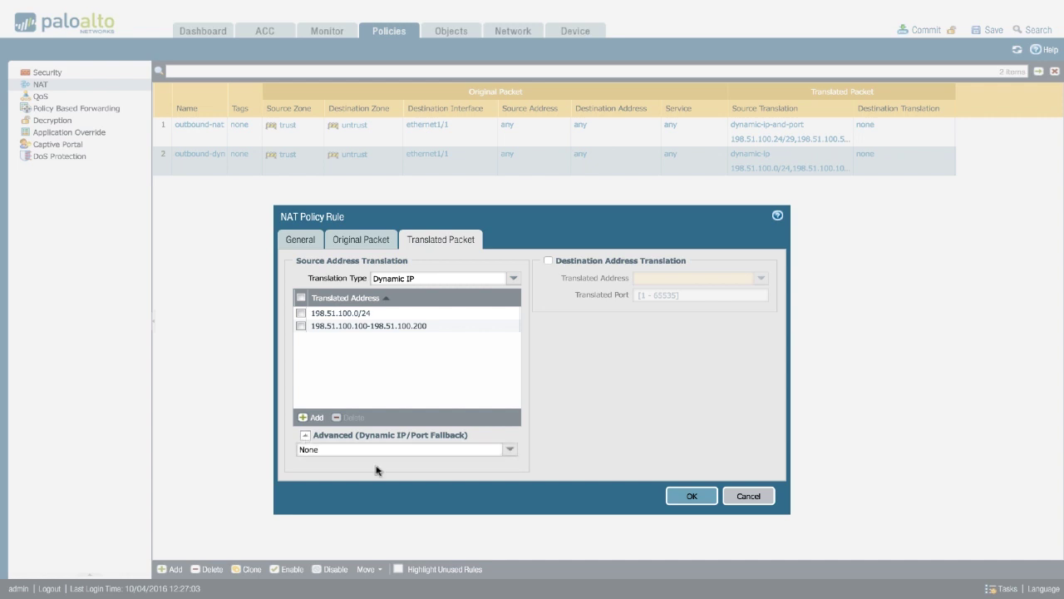
Set the fallback to interface ethernet1/1 address 198.51.100.230/24 and save the rule
click(510, 450)
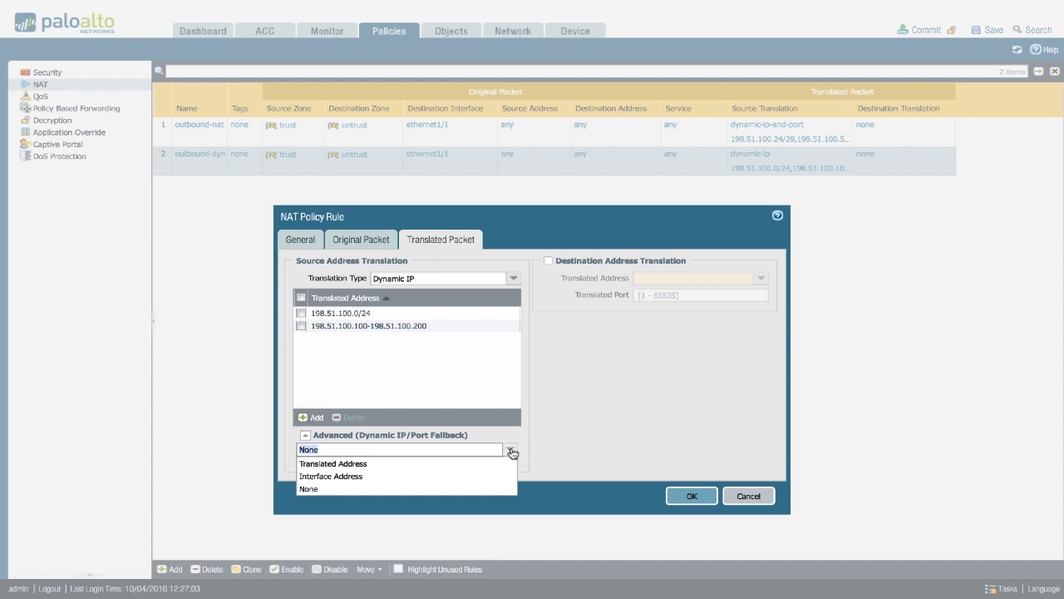
click(369, 483)
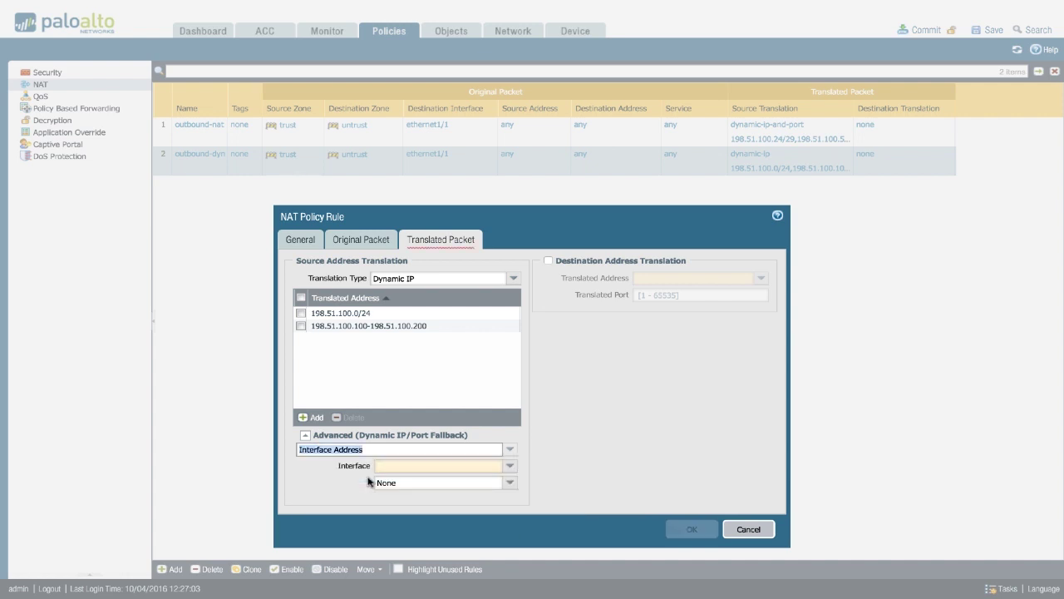
click(508, 467)
click(434, 483)
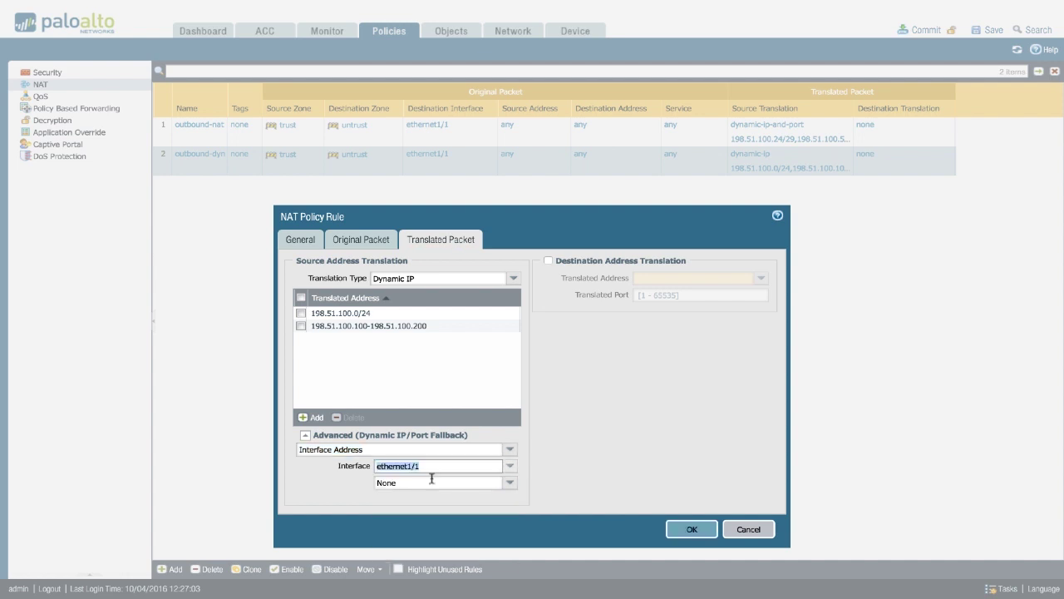
click(508, 482)
click(430, 499)
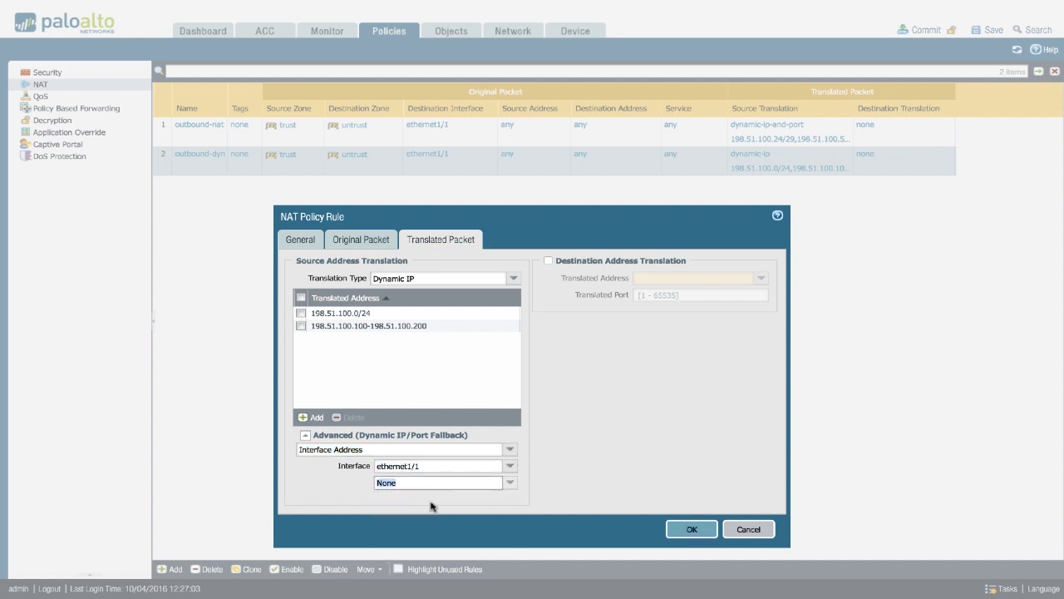
click(507, 482)
click(474, 508)
click(683, 529)
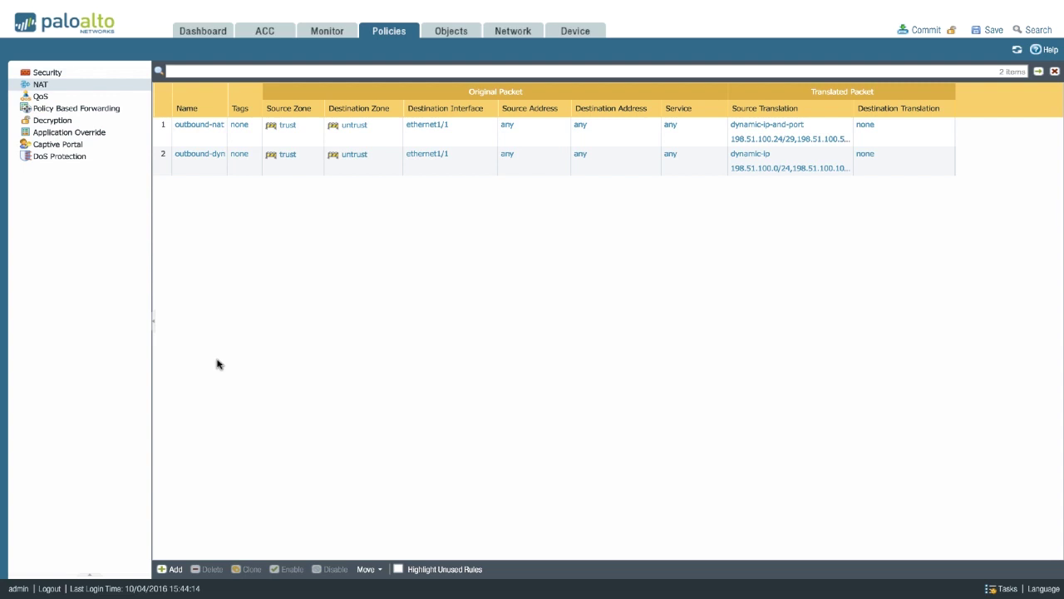
Add a third NAT rule to the two-rule NAT list
click(173, 568)
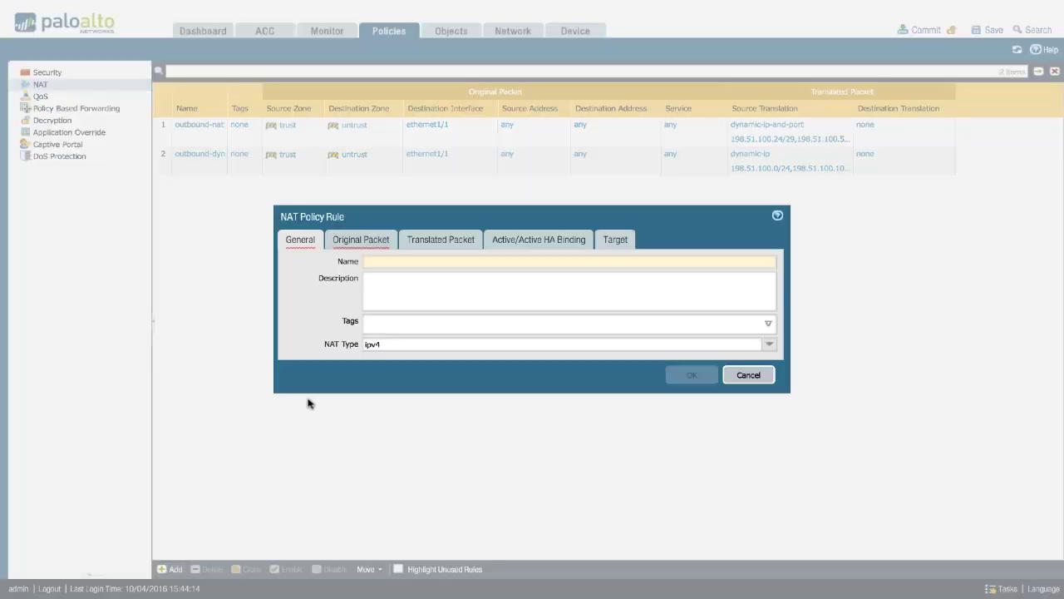
Name the rule static-bidirectional with source zone trust and destination zone untrust
text(static-)
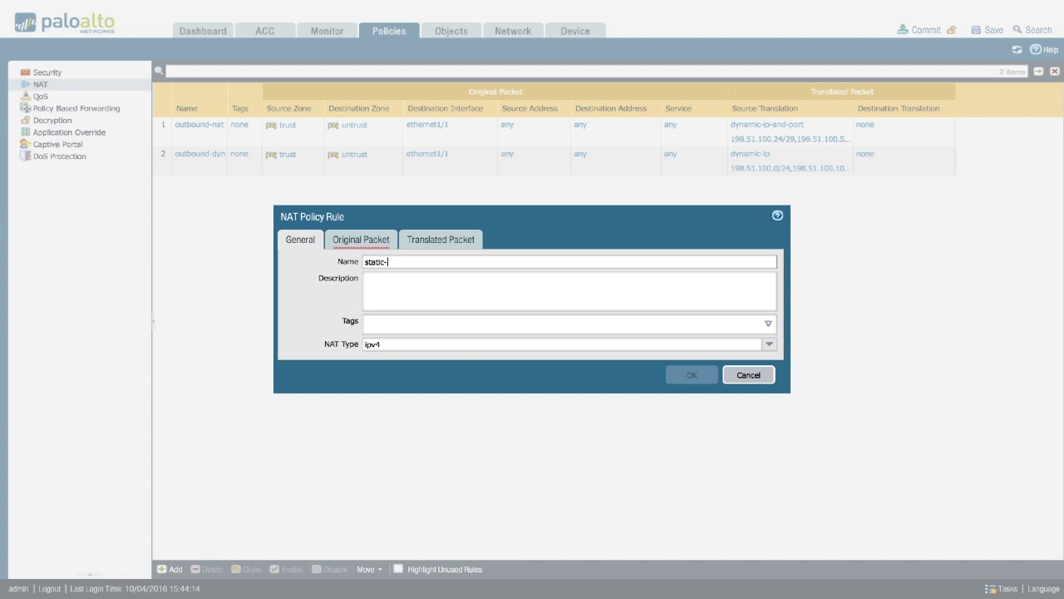
text(bidirectional)
click(344, 240)
click(297, 407)
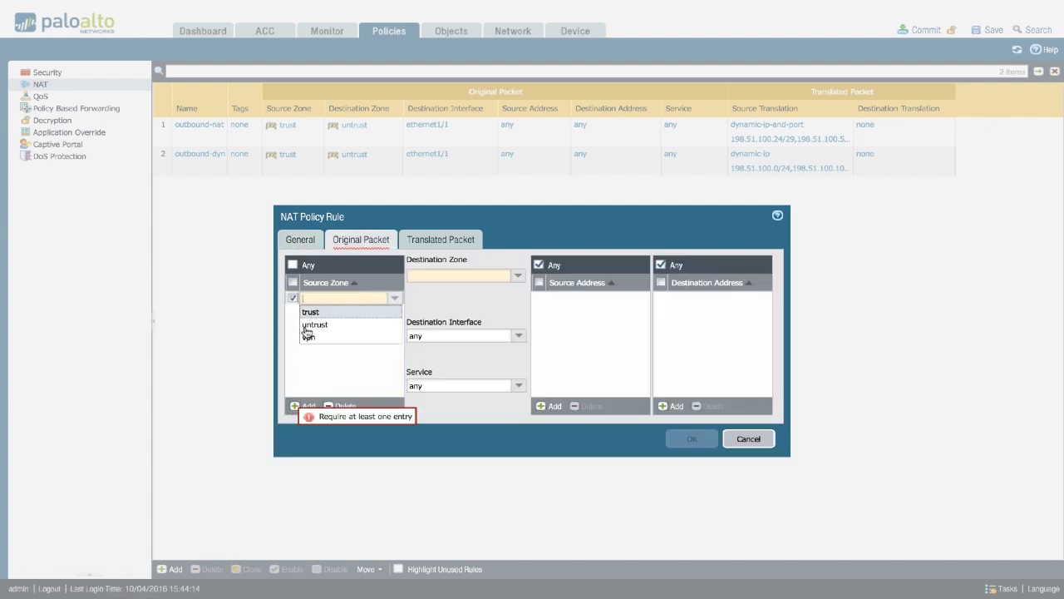
click(332, 316)
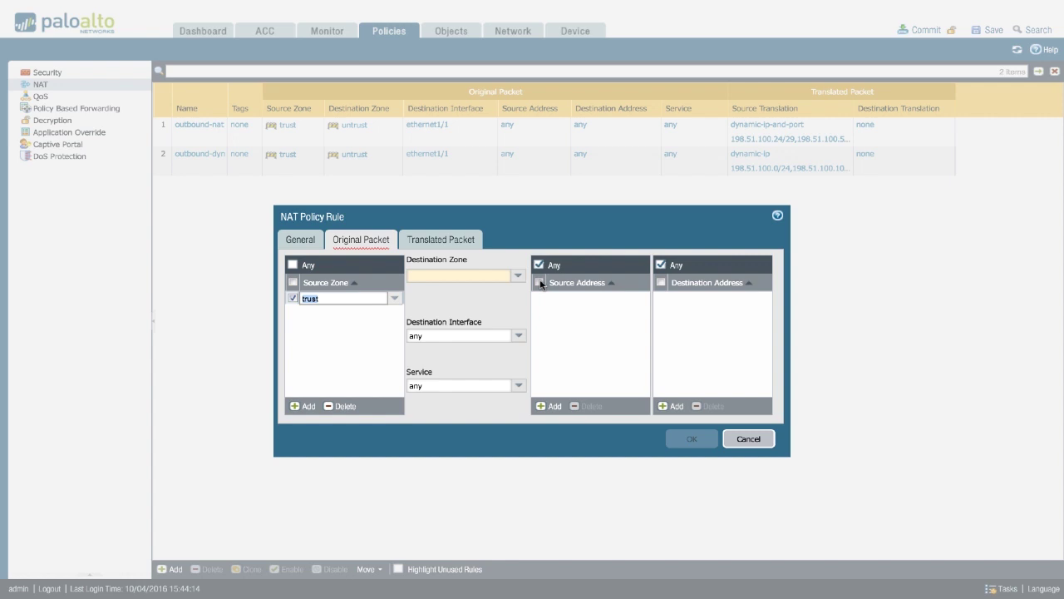
click(517, 275)
click(437, 304)
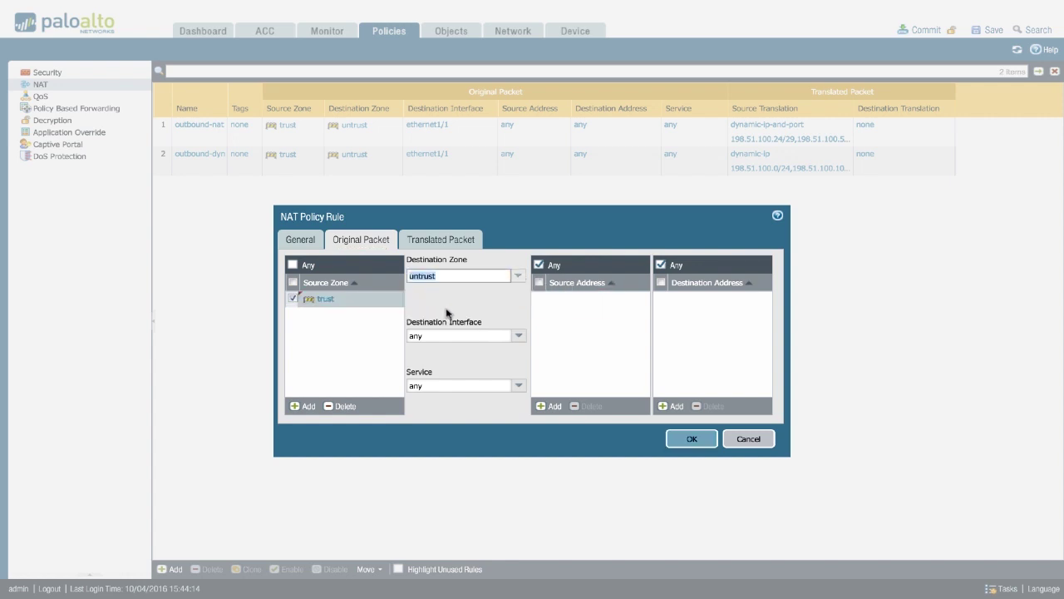
Match source address 10.0.0.10 and destination interface ethernet1/1
click(552, 406)
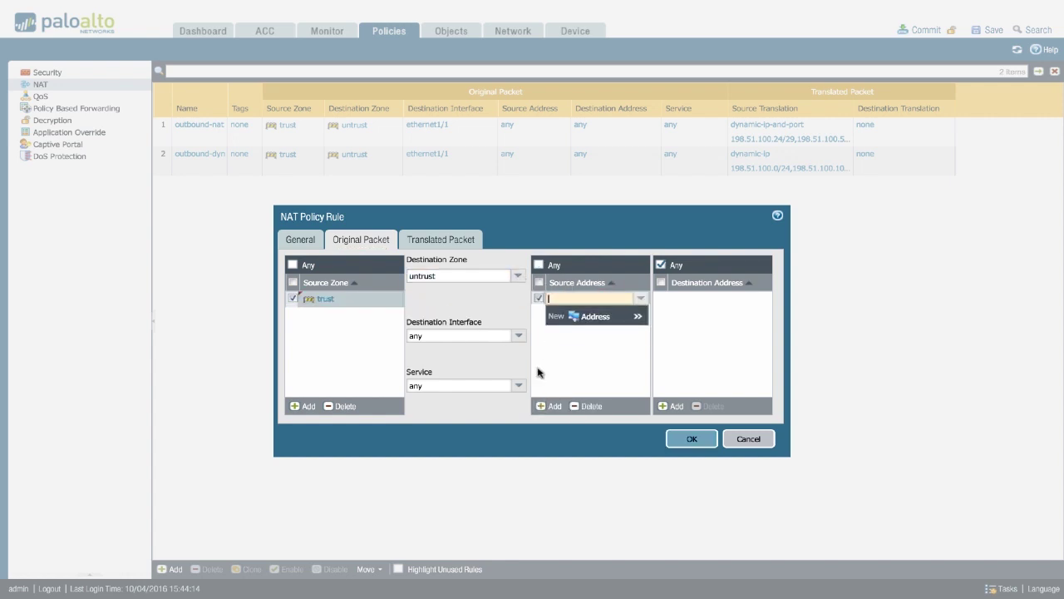
text(10.0.0.)
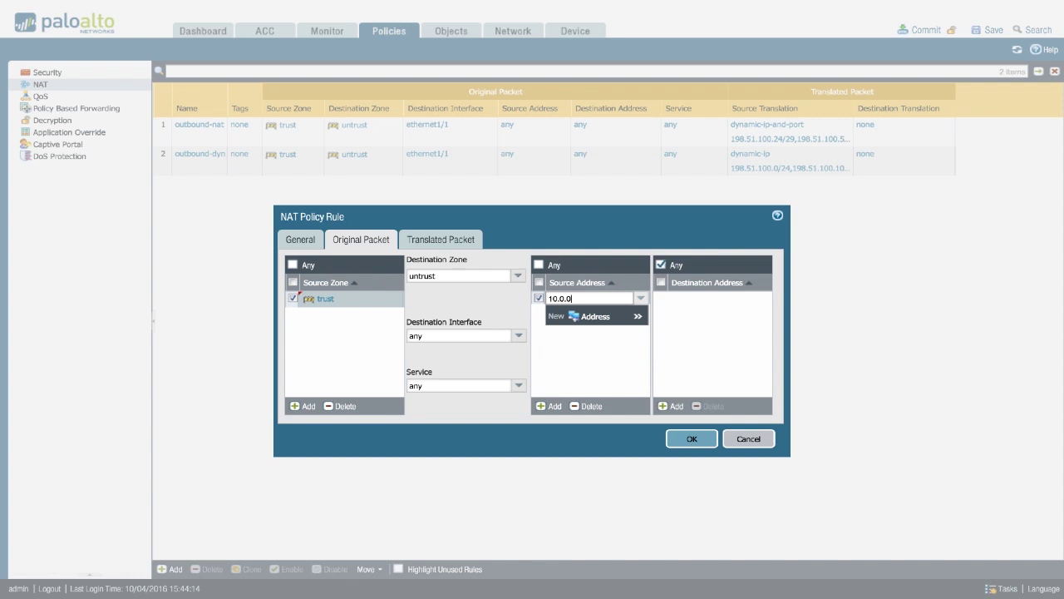
text(10)
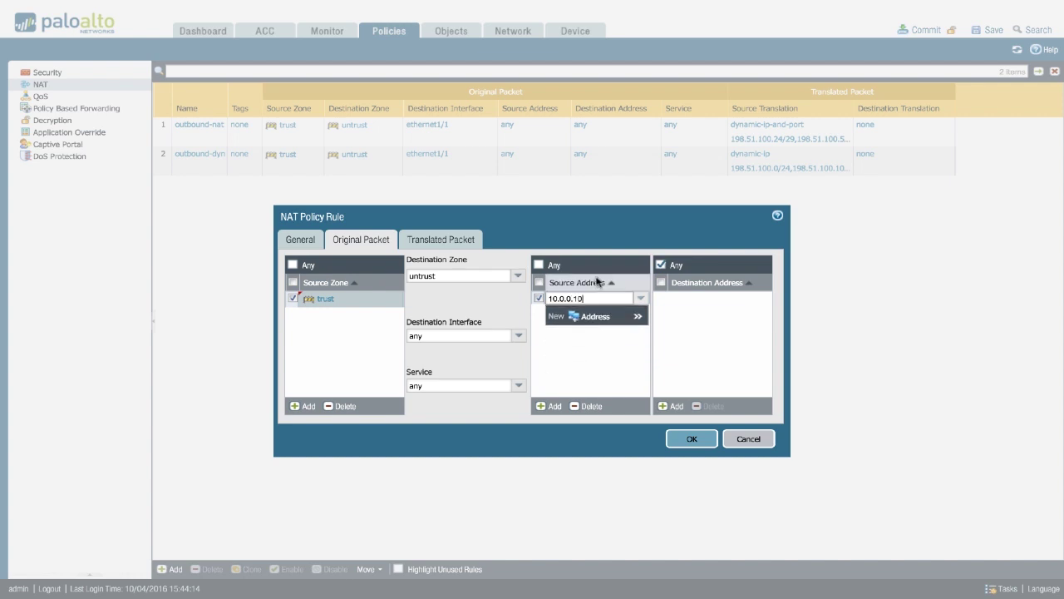
click(607, 218)
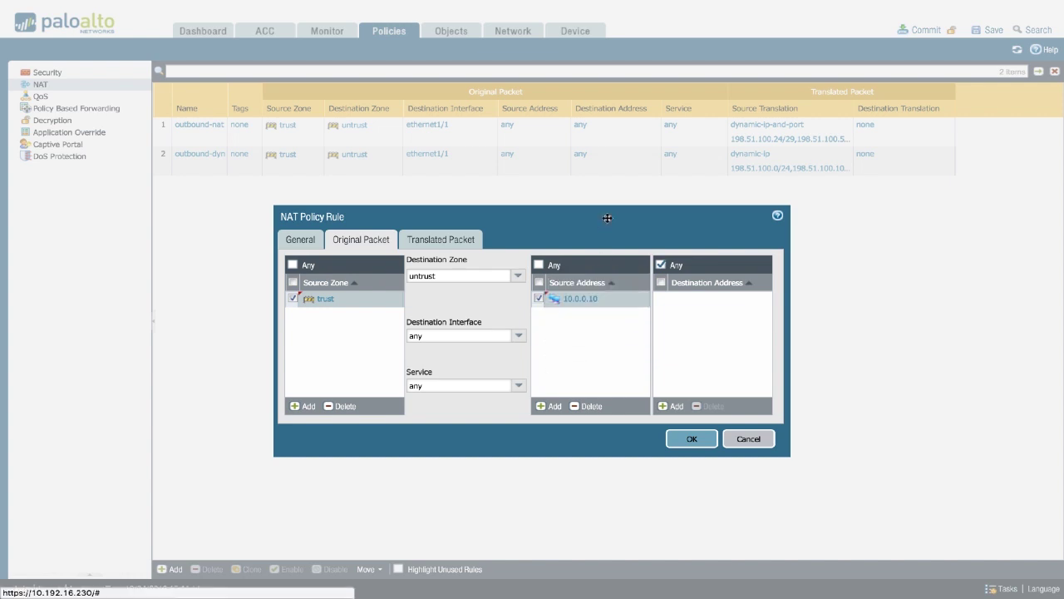
click(518, 336)
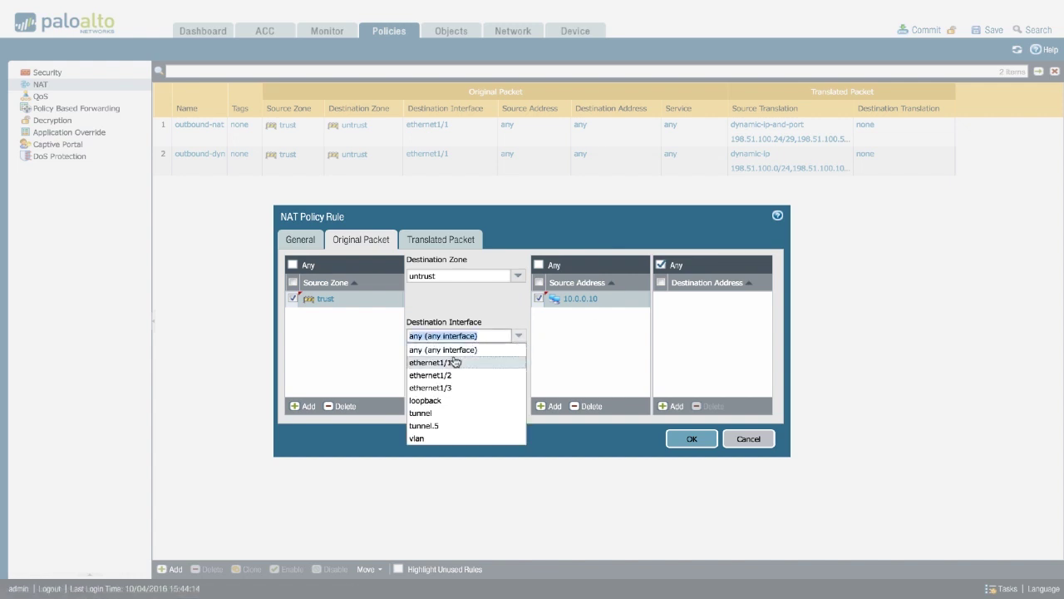
click(449, 360)
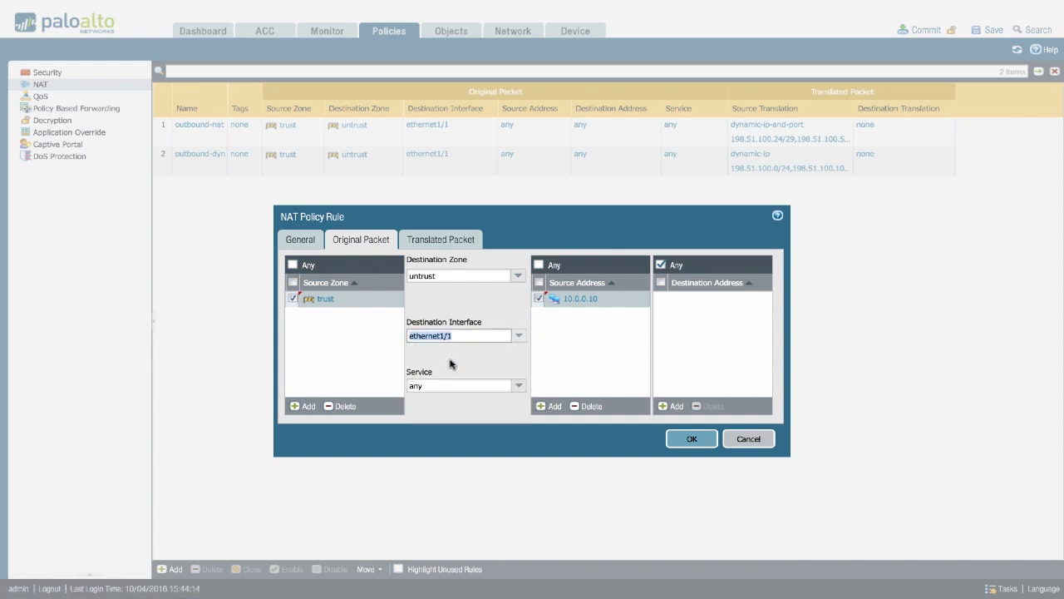
Statically translate the source to 198.51.100.5, bi-directional, and save the rule
click(445, 241)
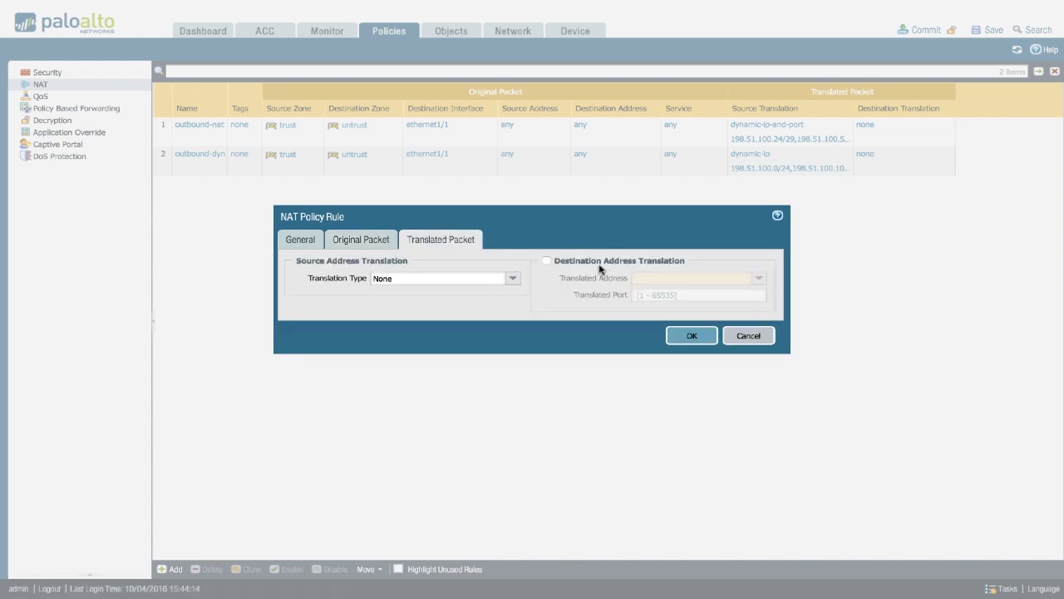
click(513, 278)
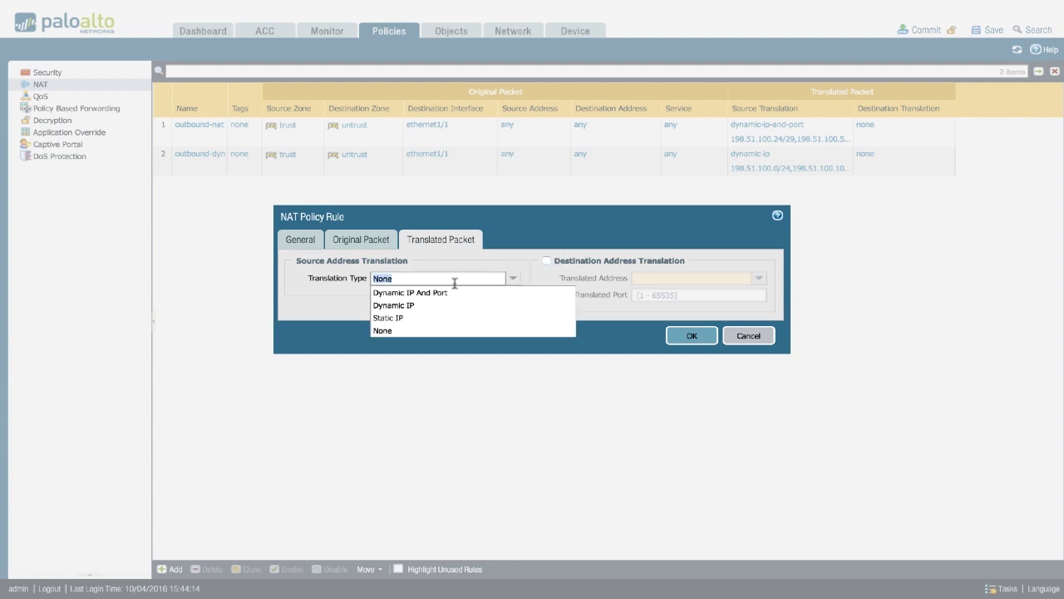
click(409, 320)
click(451, 294)
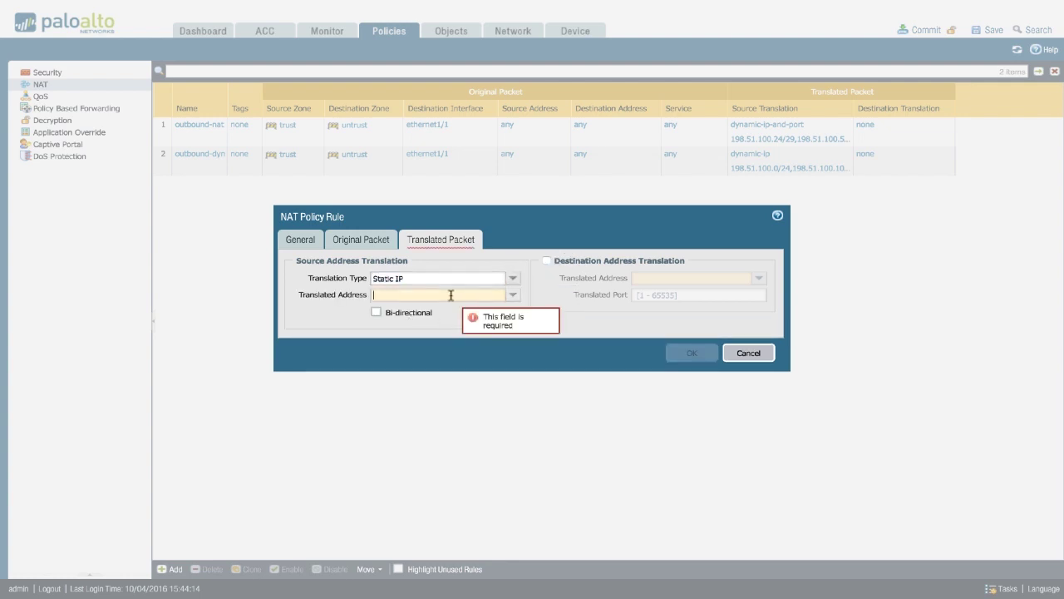
text(198)
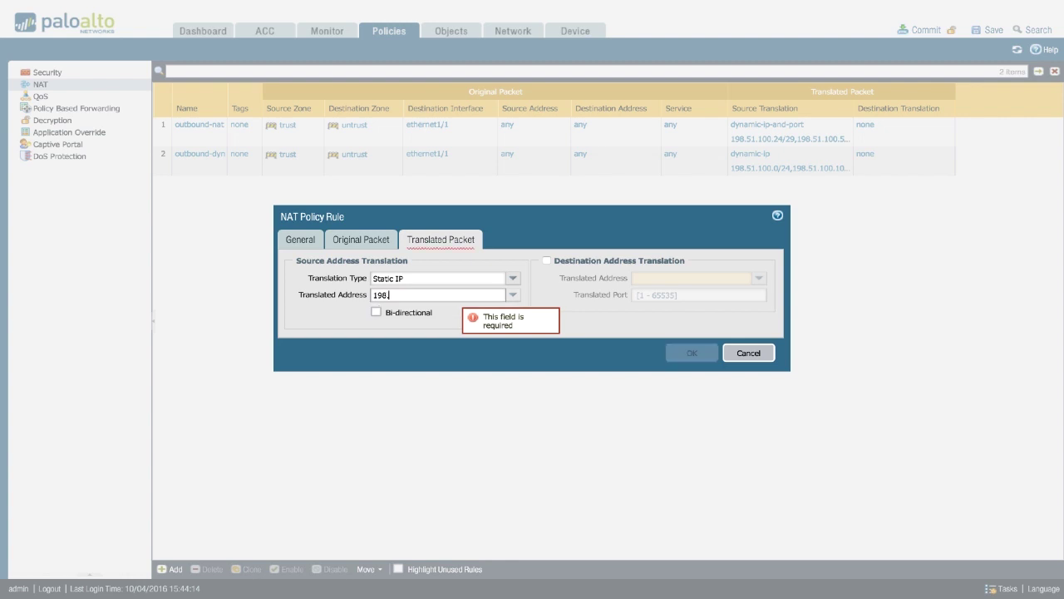
text(.51.100.5)
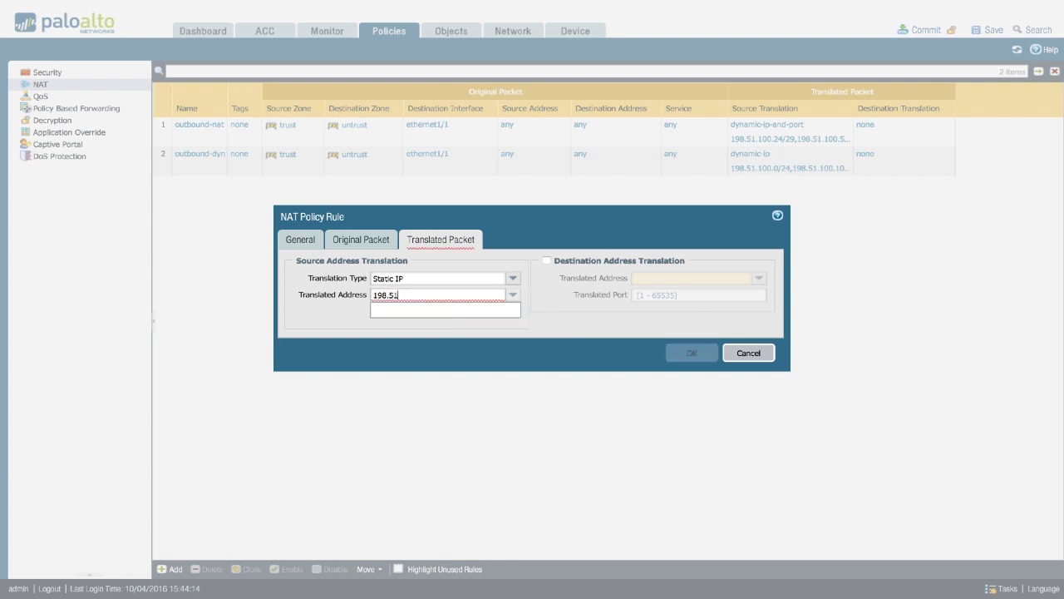
click(376, 312)
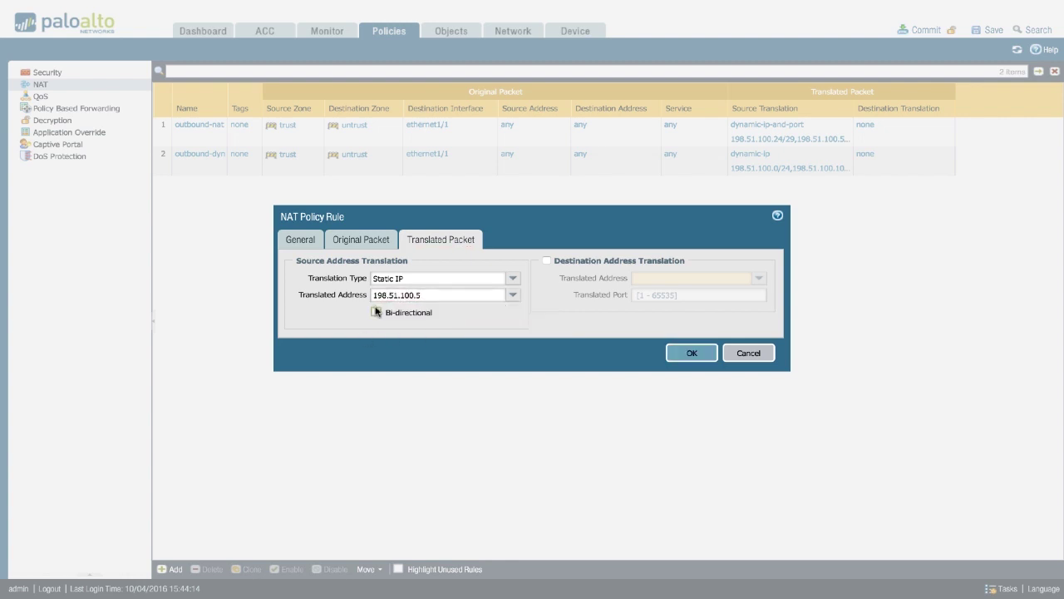
click(691, 354)
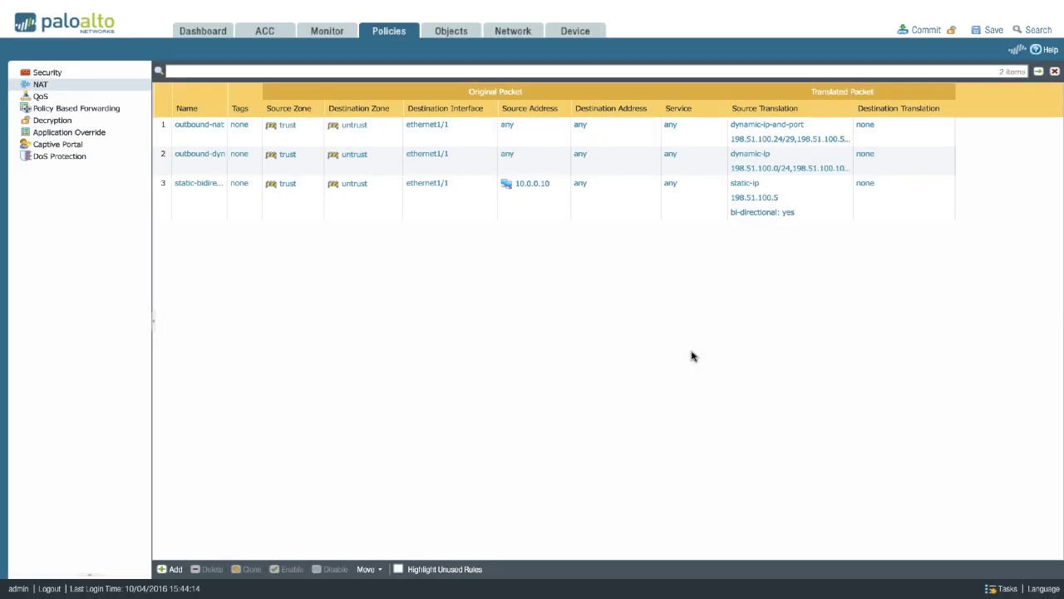
Select the new static-bidirectional rule in the NAT policy list
click(805, 217)
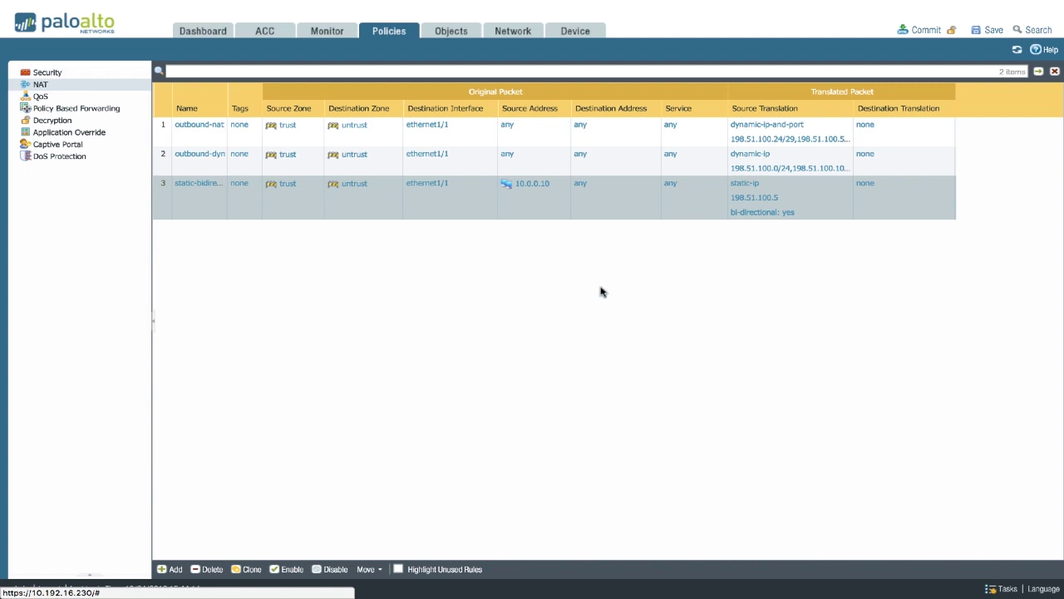
Add a new NAT rule named nat-02 with source zone untrust
click(170, 569)
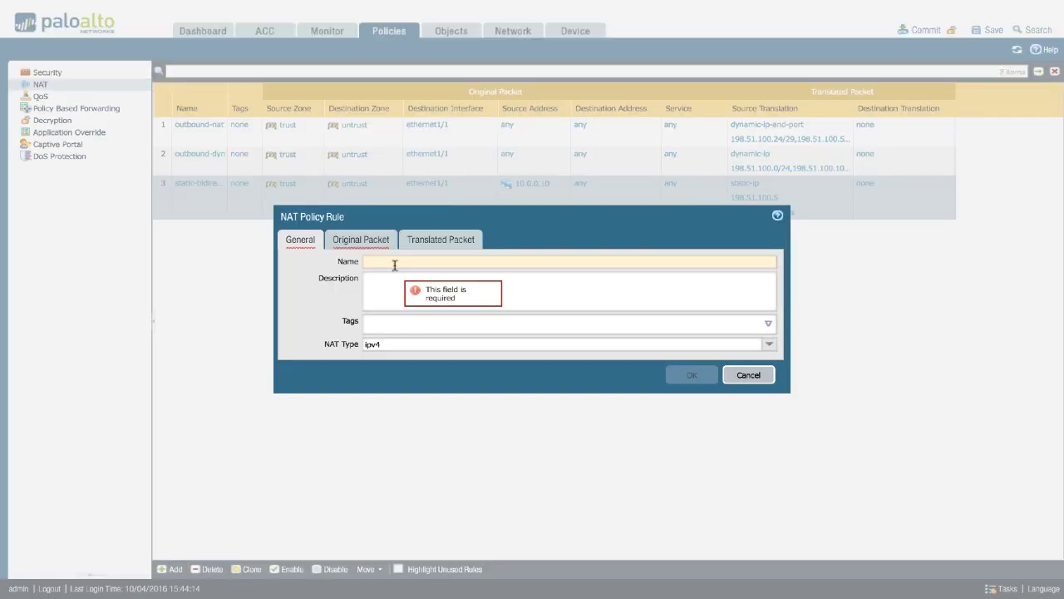
text(nat-02)
click(375, 243)
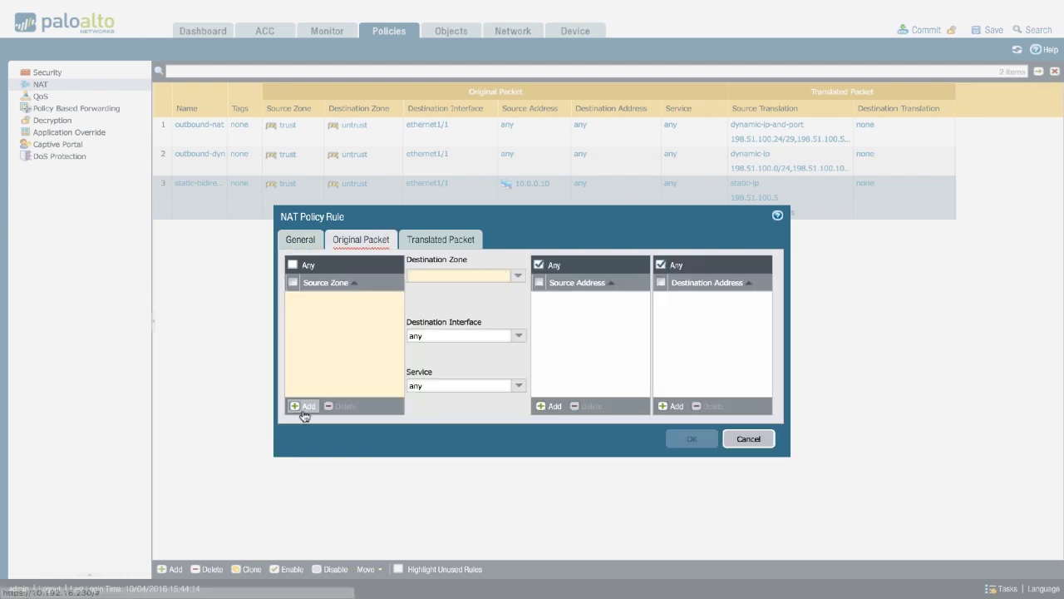
click(304, 408)
click(333, 328)
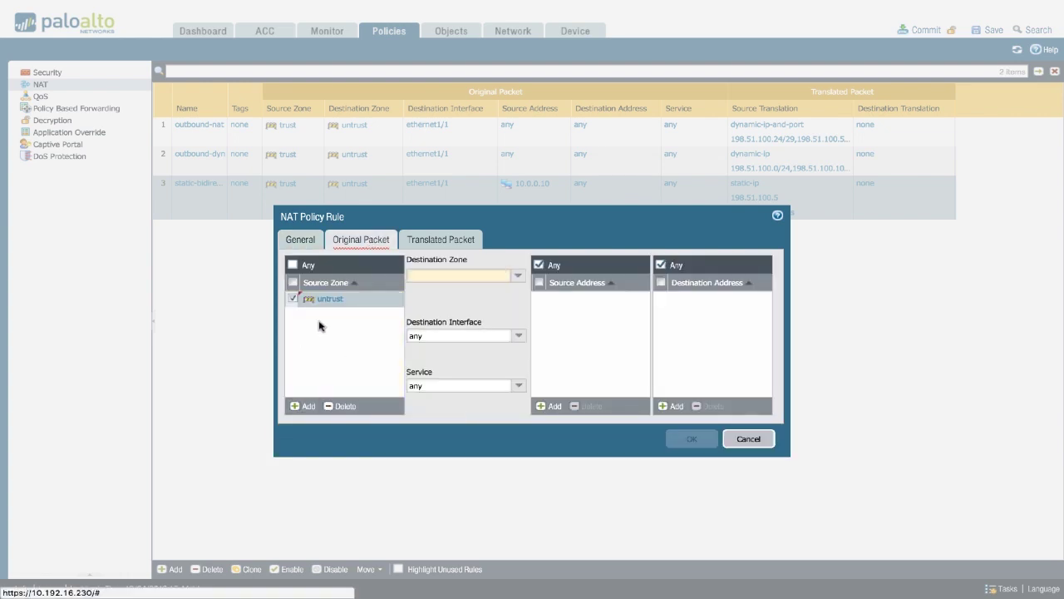
Set the destination zone to untrust and the destination interface to ethernet1/1
click(515, 277)
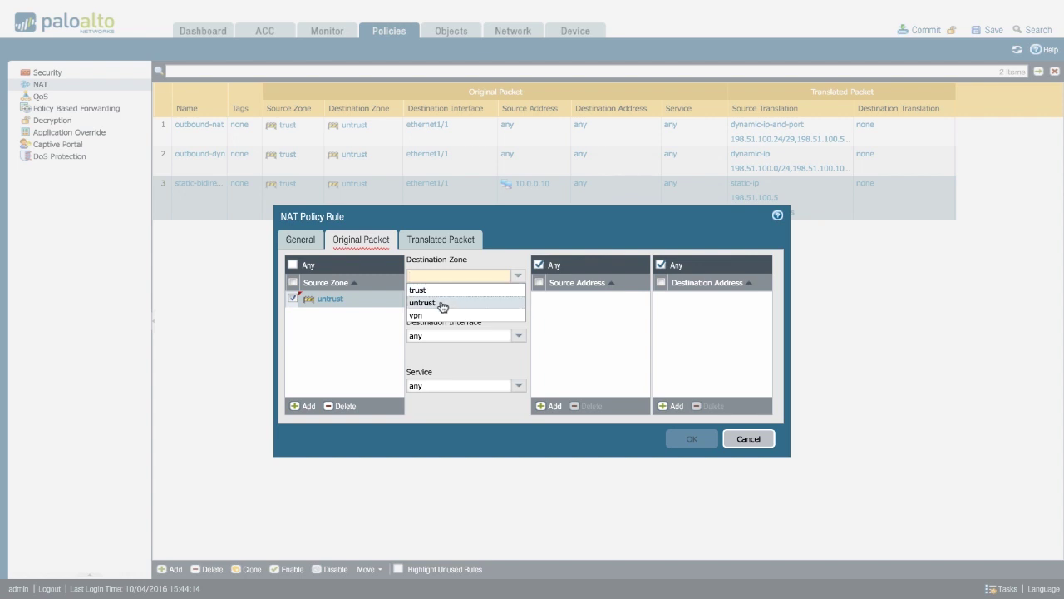
click(442, 304)
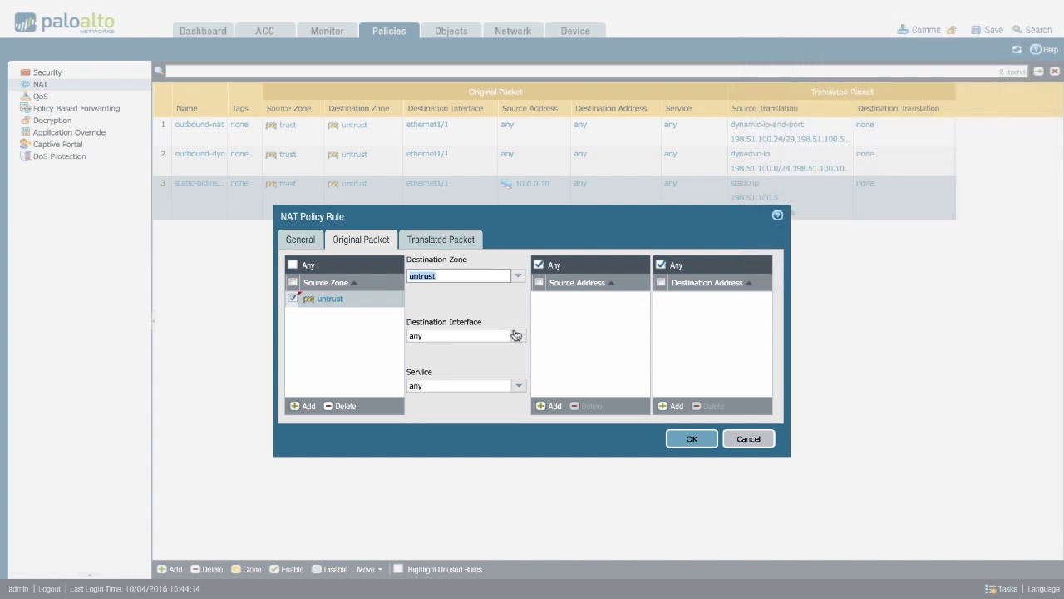
click(517, 335)
click(459, 360)
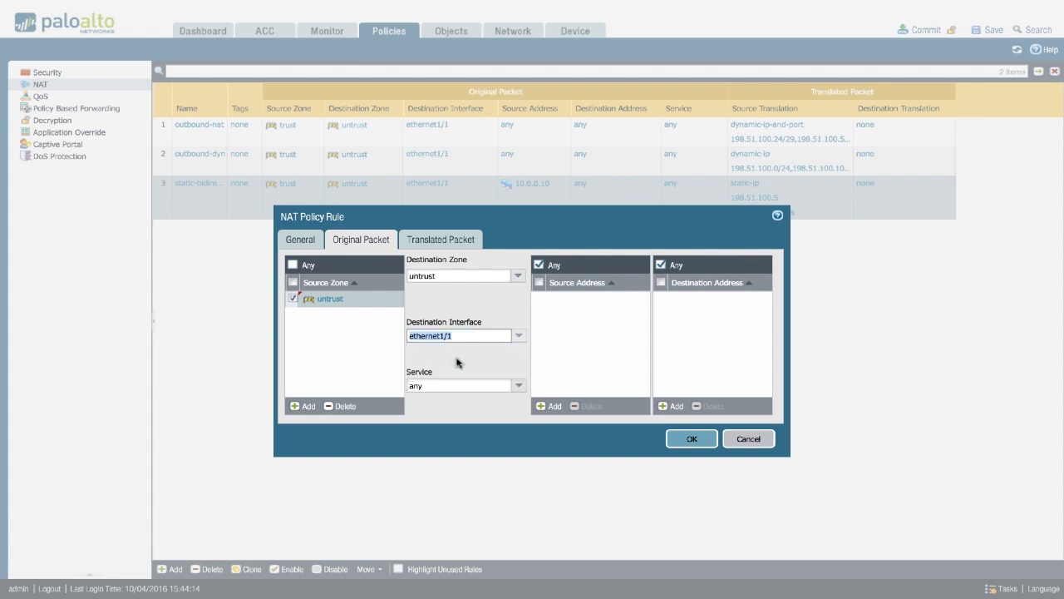
click(453, 243)
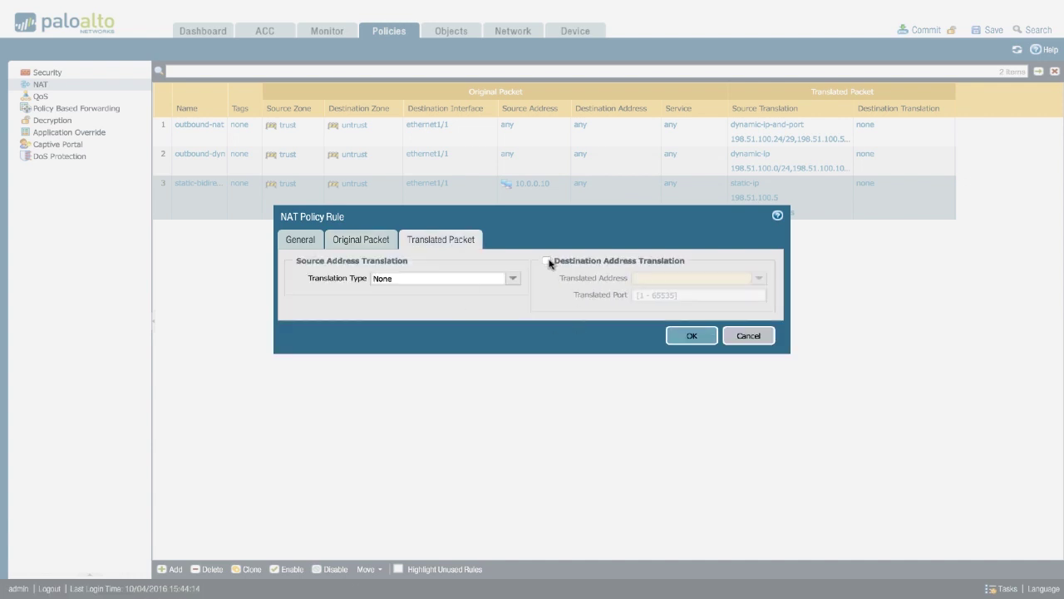
Translate destination 198.51.100.6 to 10.0.0.11 and save the rule
click(548, 262)
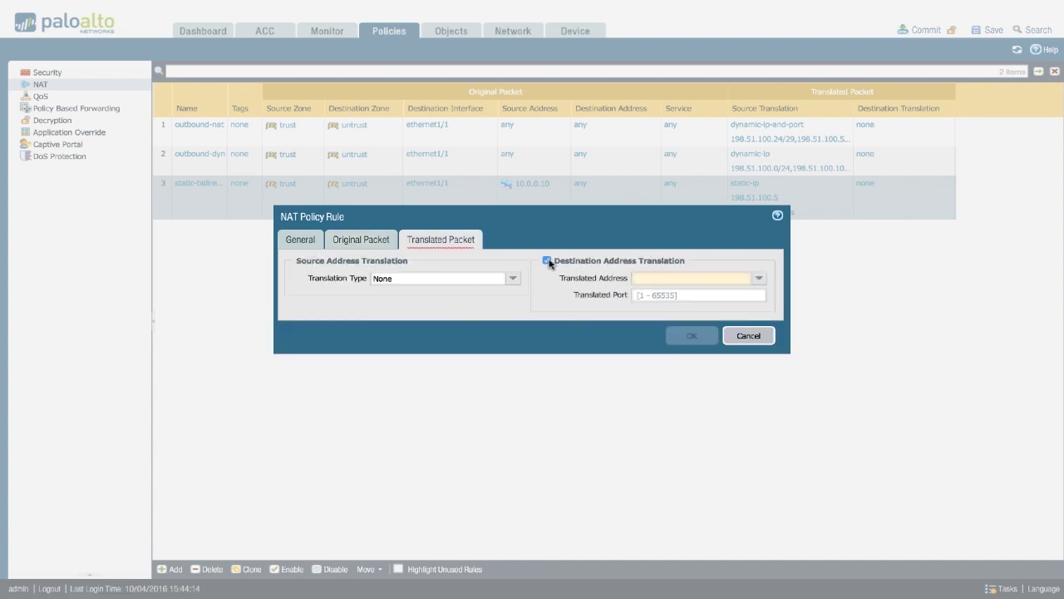
click(665, 284)
text(10.0.0)
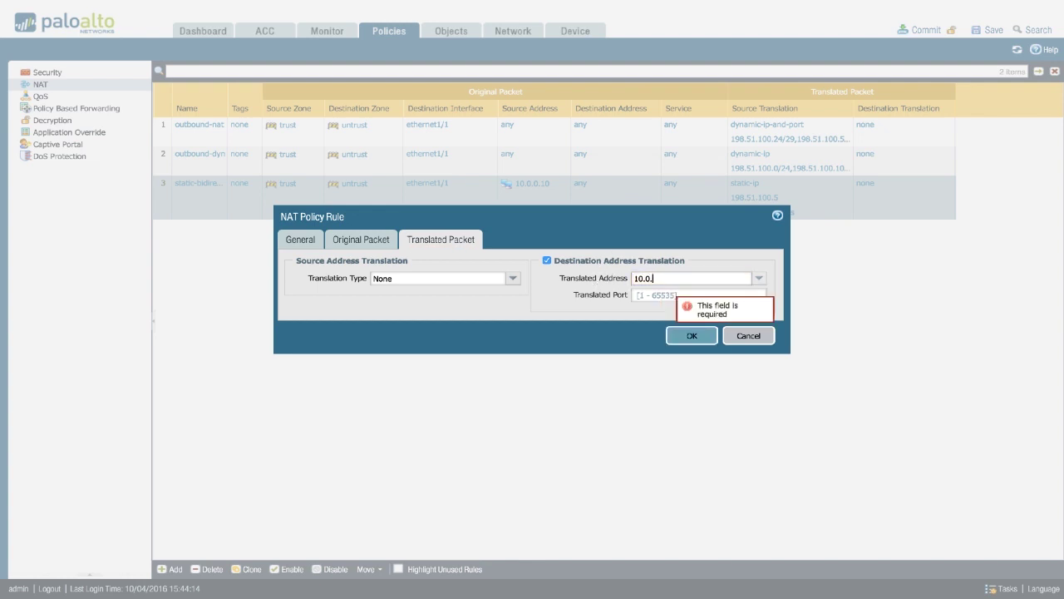
text(.11)
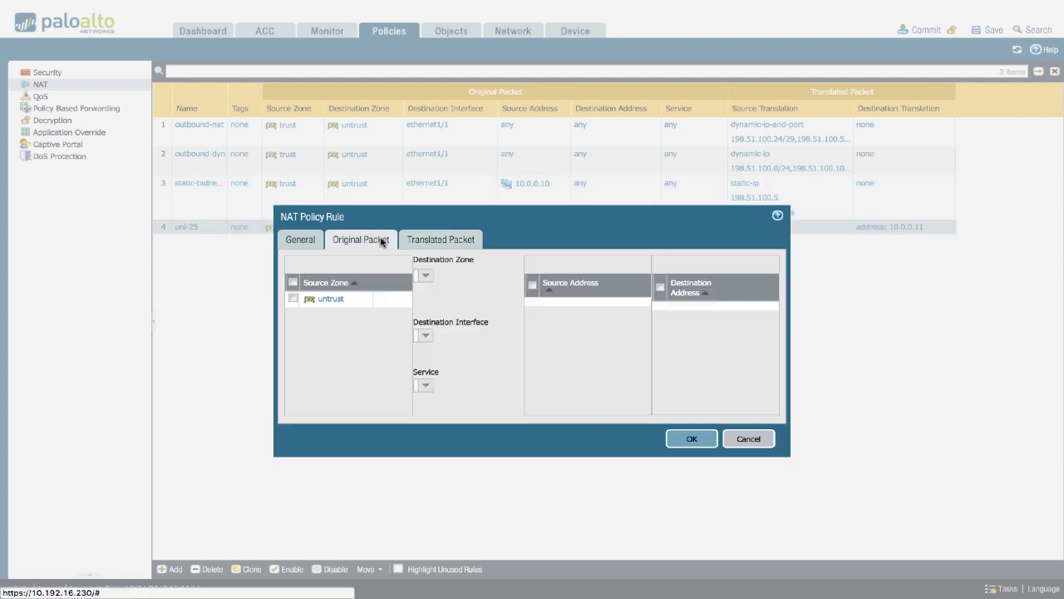
click(673, 405)
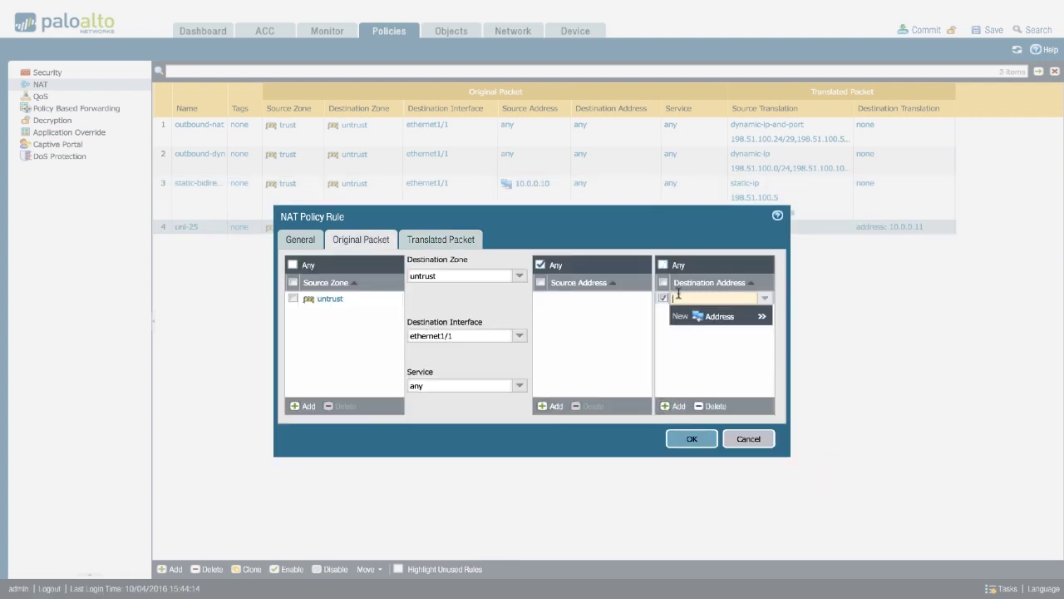
text(198.51.)
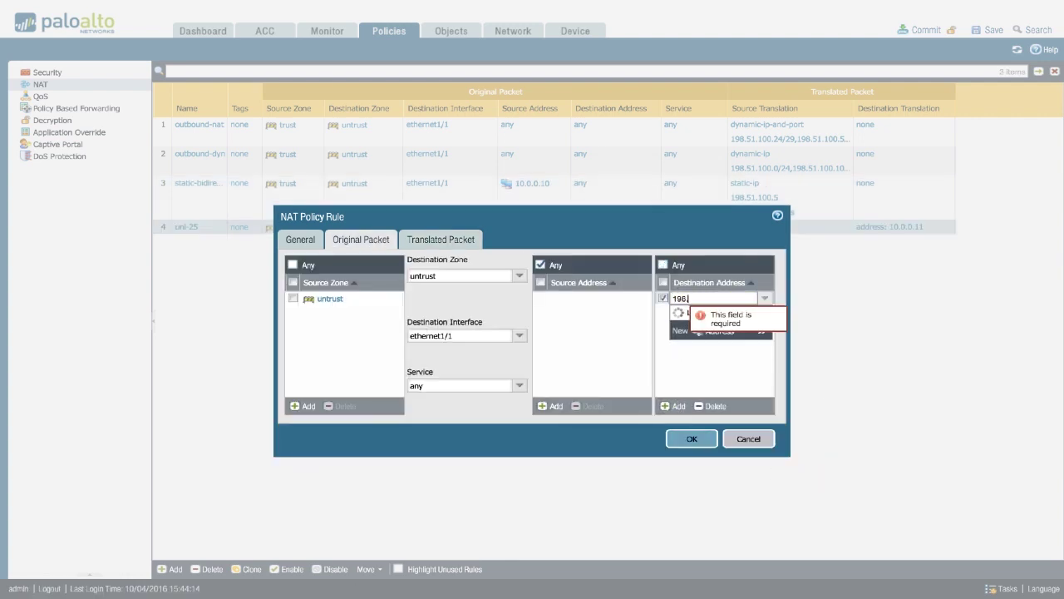
text(100.6)
click(736, 357)
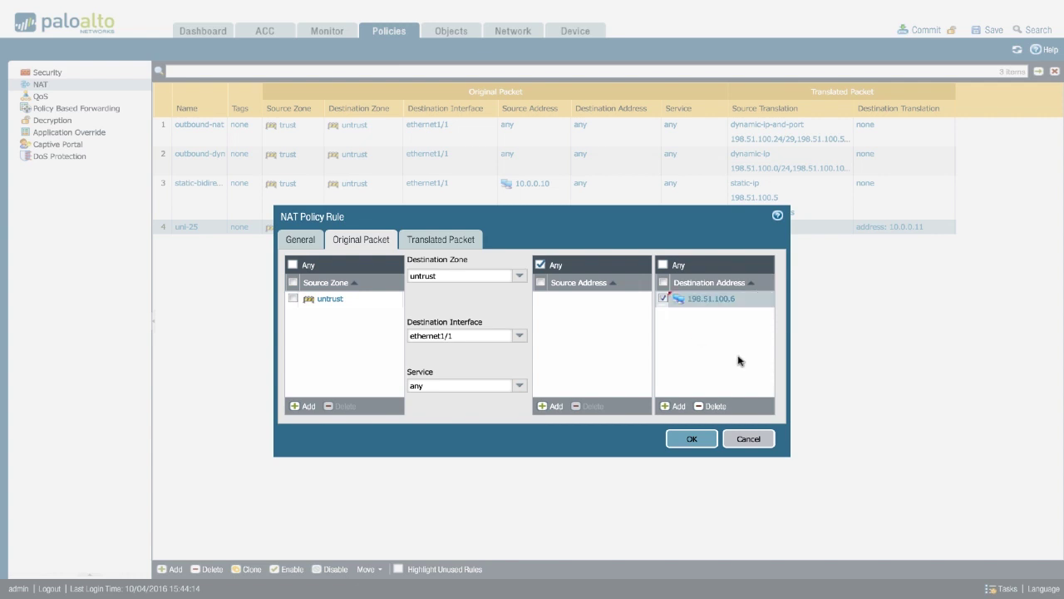
click(691, 439)
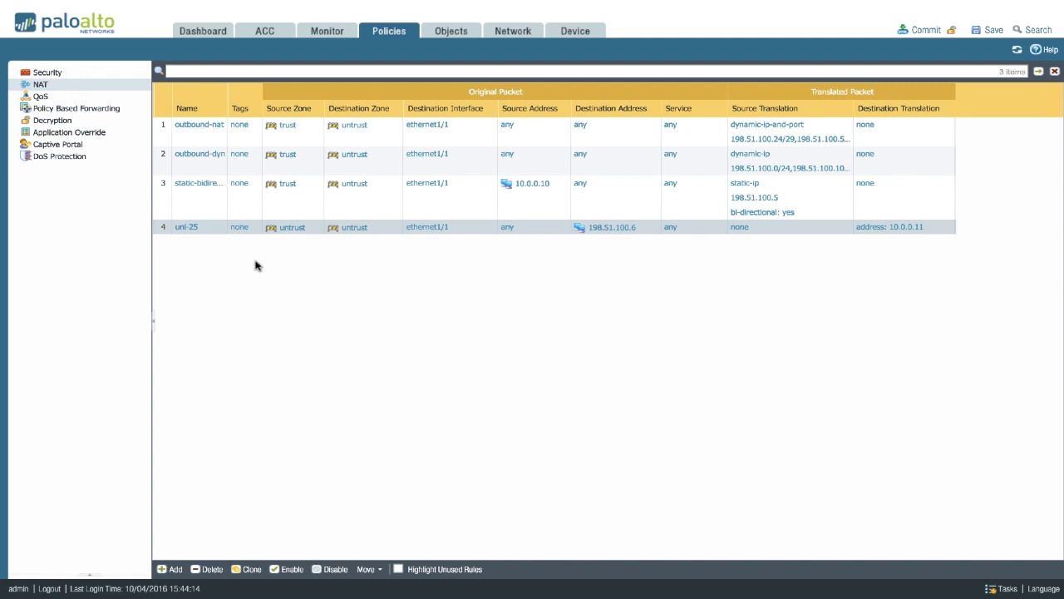
Restrict rule uni-25 to the smtp service
click(186, 228)
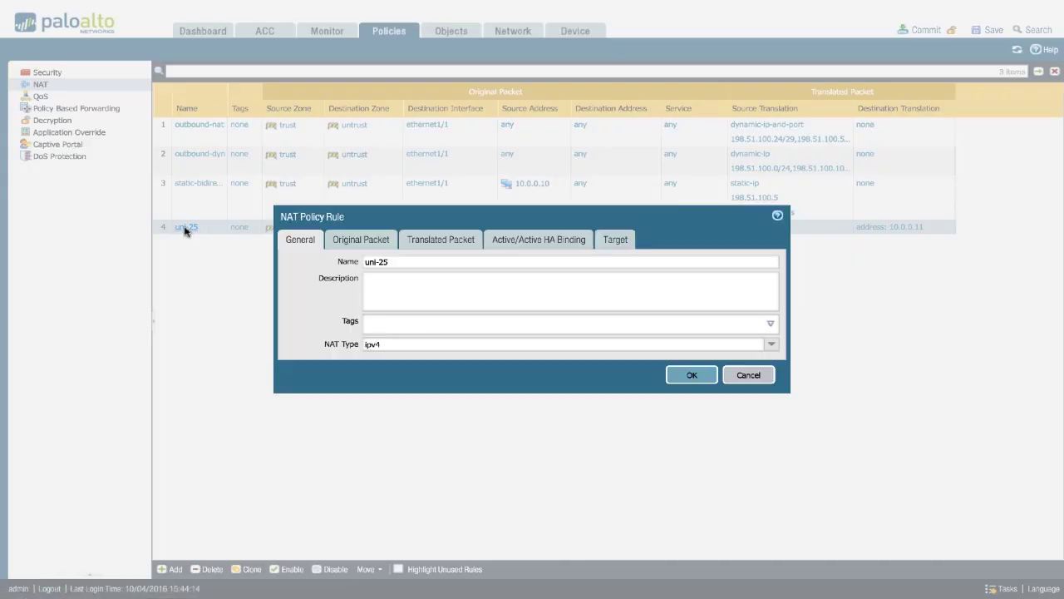
click(366, 238)
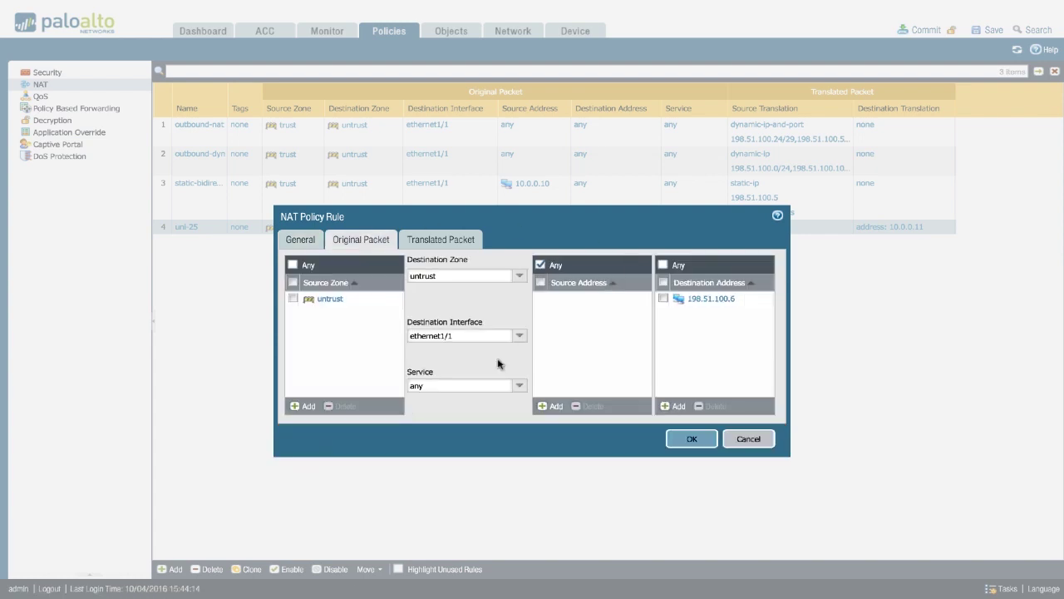
click(521, 387)
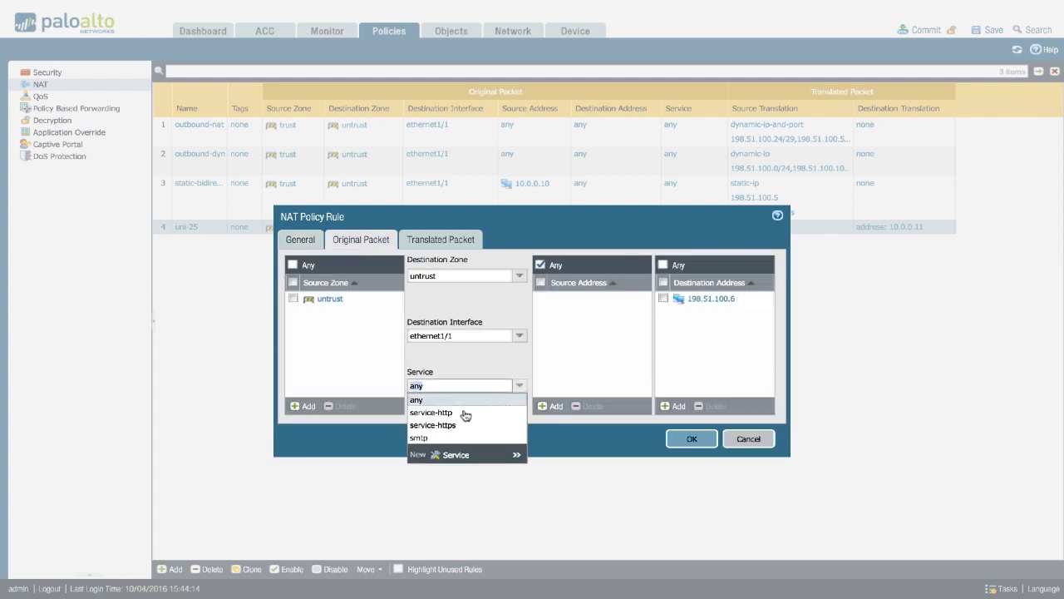
click(428, 437)
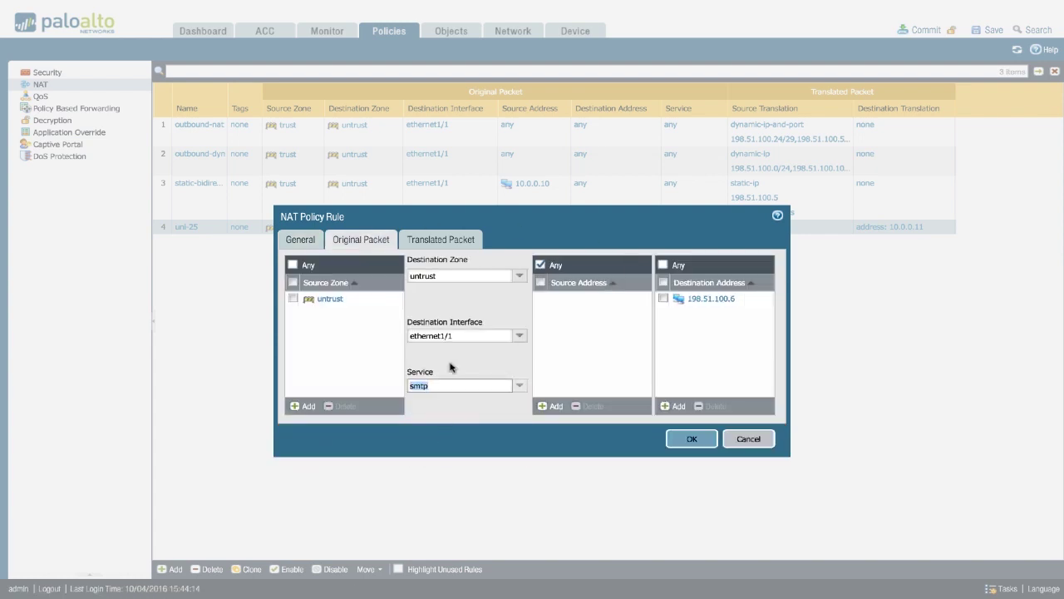
Set uni-25's translated port to 25, save it, and clone the rule
click(441, 241)
click(662, 296)
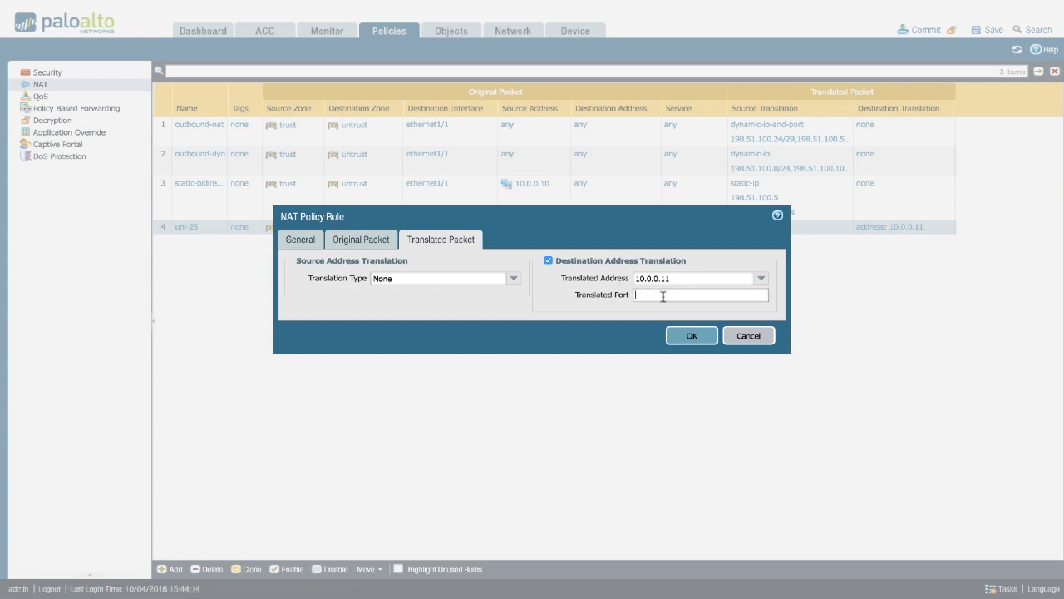
text(55)
key(BackSpace)
key(BackSpace)
click(655, 298)
text(25)
click(678, 341)
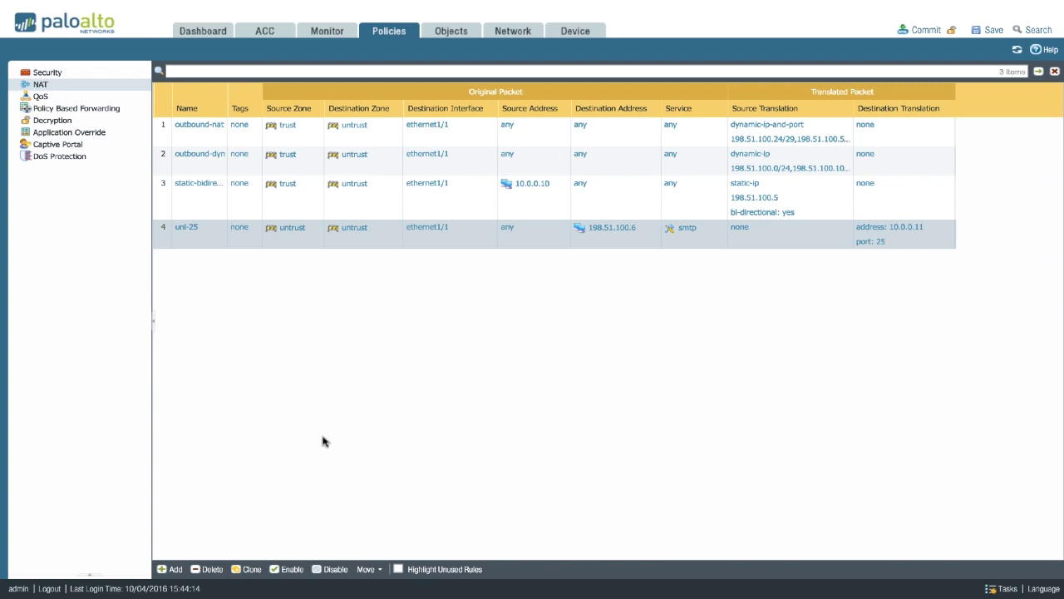
click(246, 569)
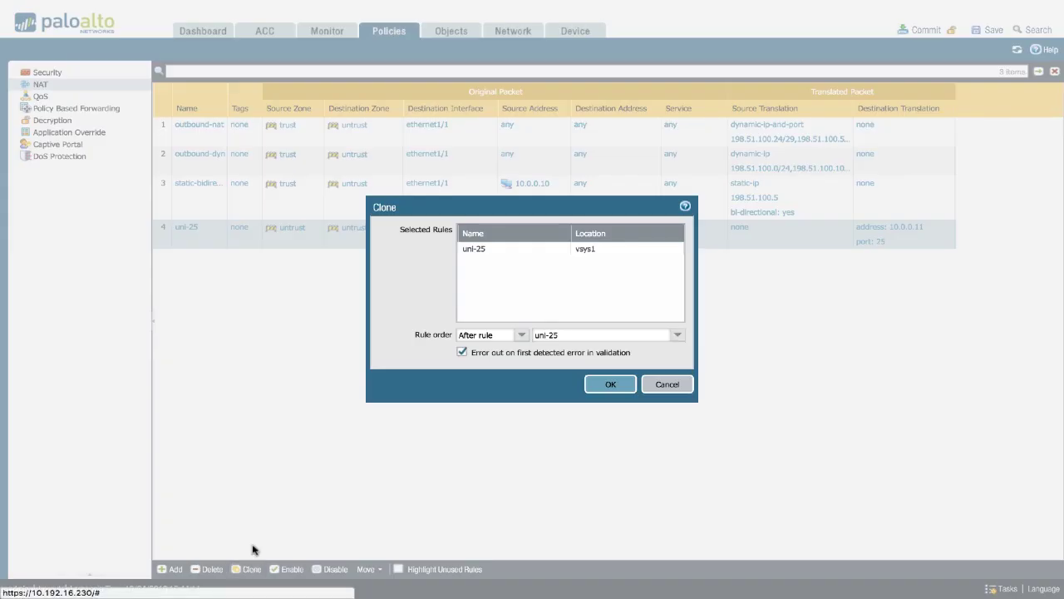
Place the clone after uni-25 and rename it uni-80
click(613, 382)
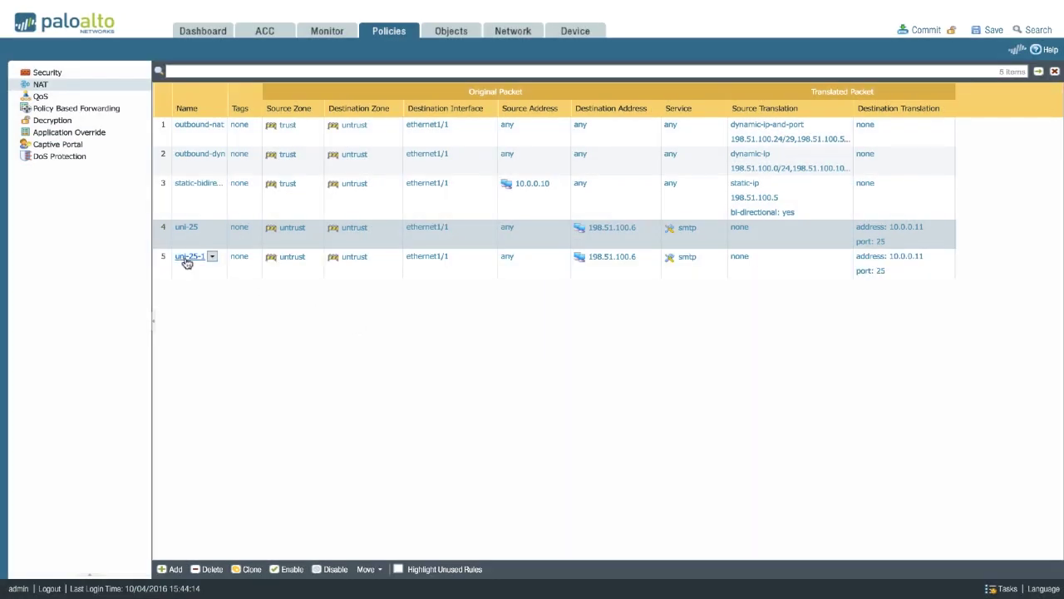
click(187, 259)
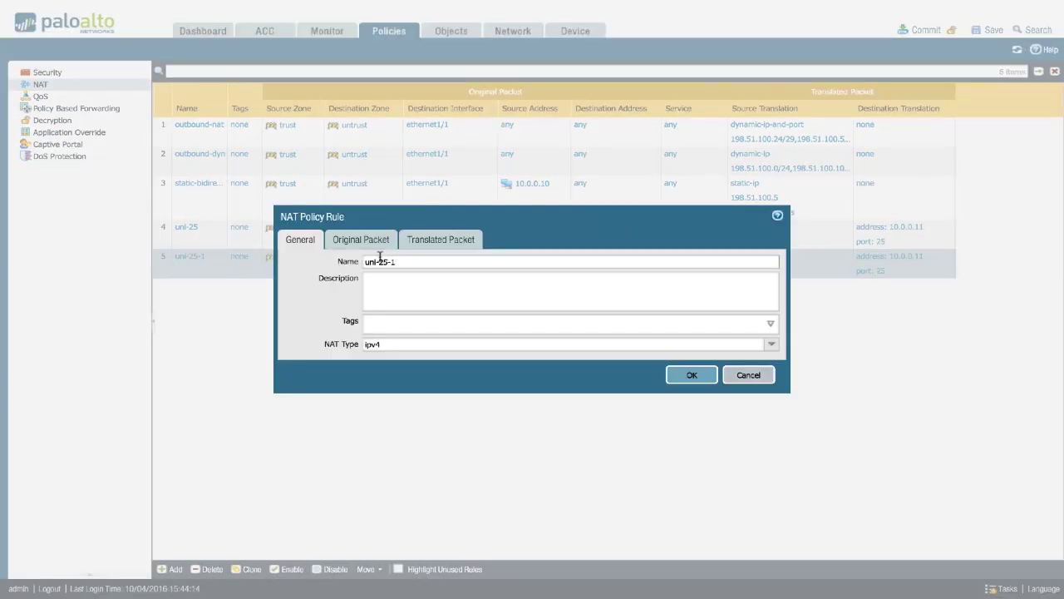
drag(378, 262, 473, 263)
text(80)
Change the uni-80 service to service-http
click(361, 239)
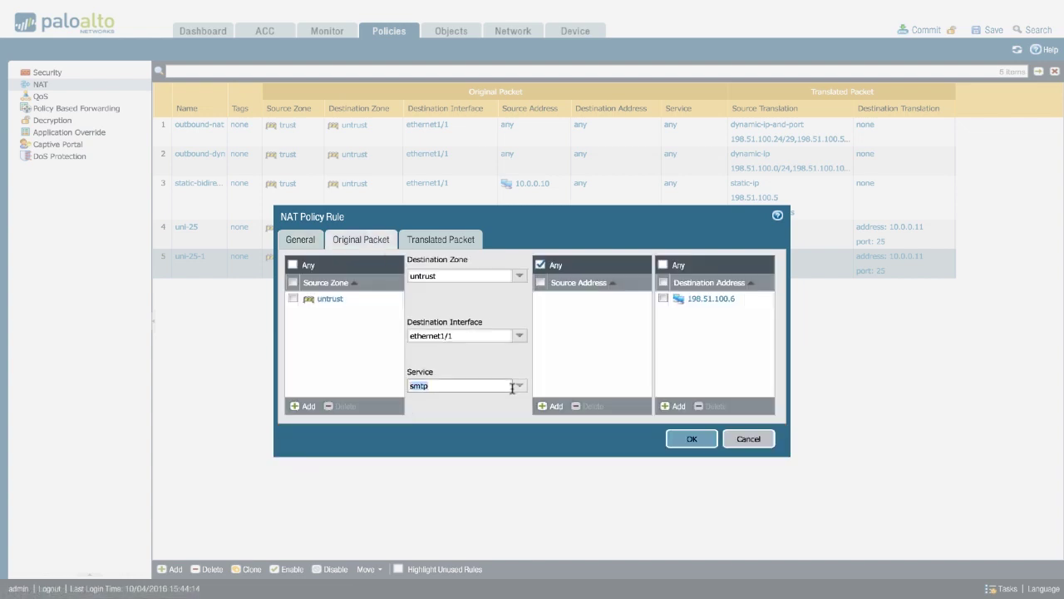
click(518, 386)
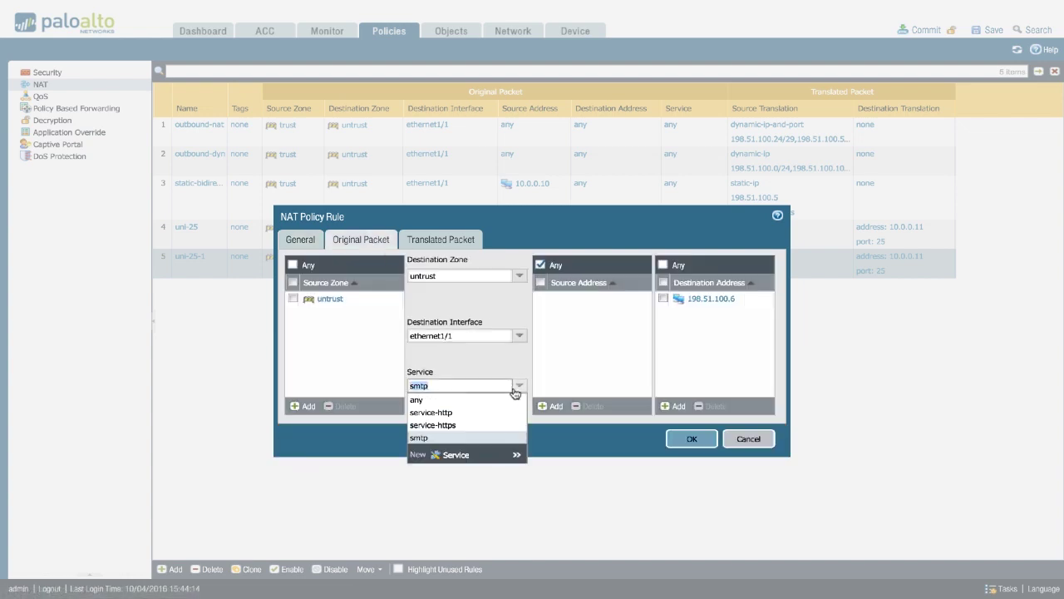
click(455, 413)
click(448, 414)
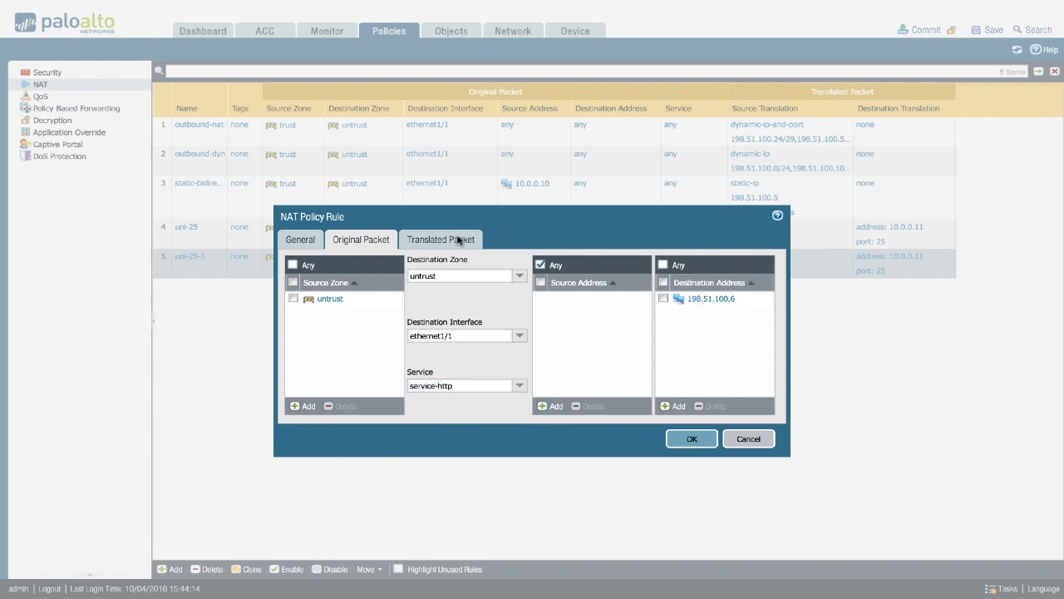
Translate uni-80 to address 10.0.0.12 on port 8080 and save it
click(459, 239)
double_click(688, 281)
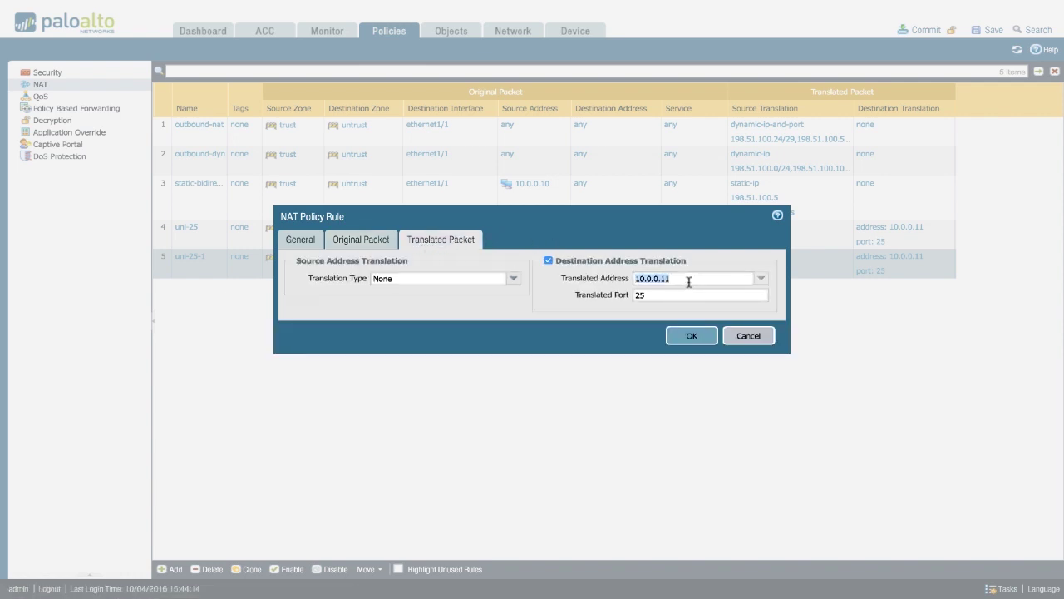
click(688, 281)
key(BackSpace)
text(2)
double_click(665, 297)
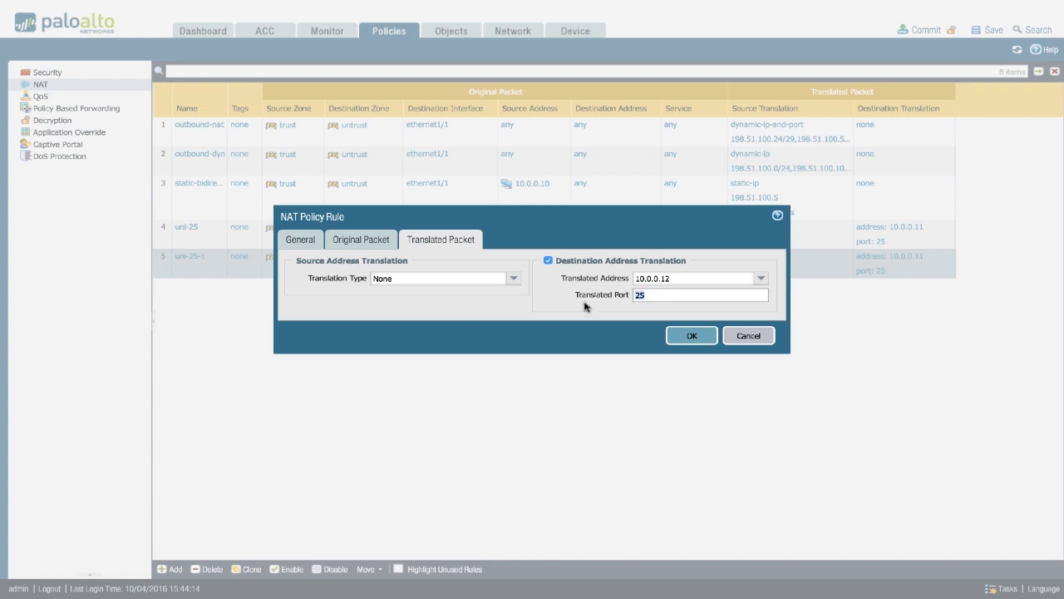
text(8080)
click(693, 337)
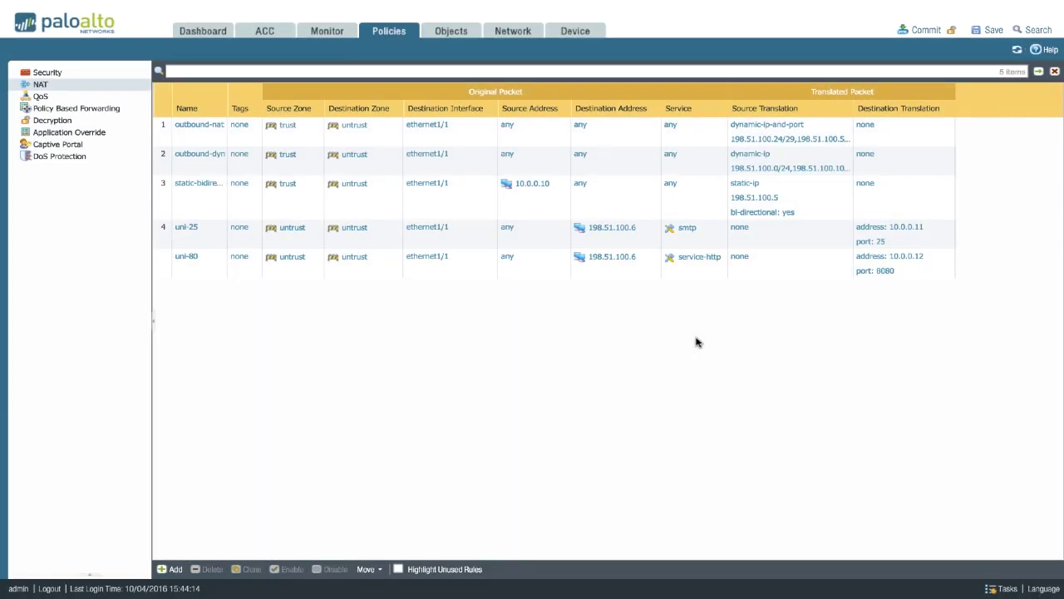
Show the Security policy list with the inbound, bad-application-block and internet-access rules
click(64, 77)
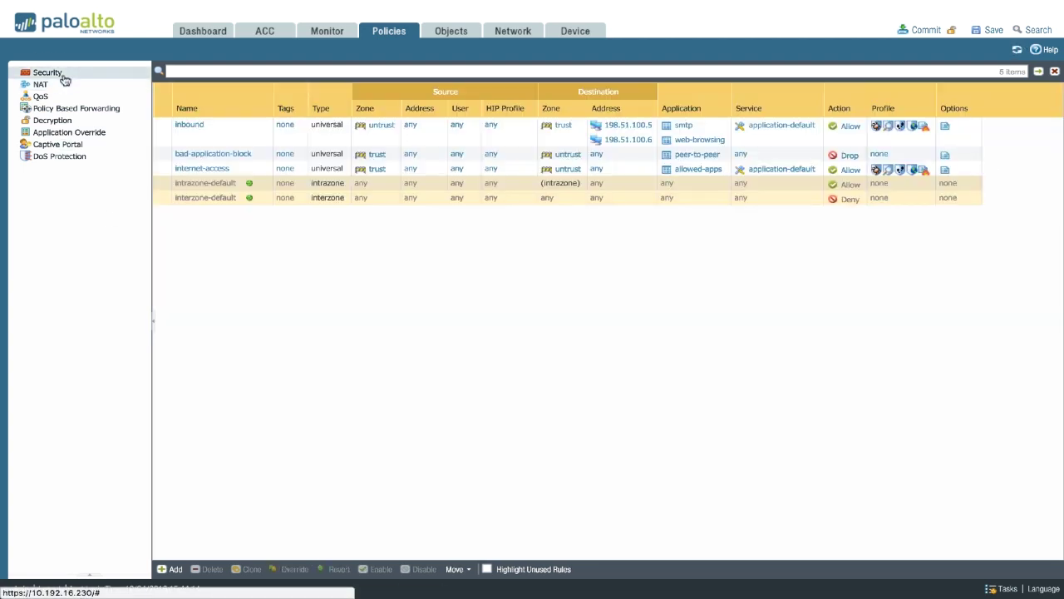